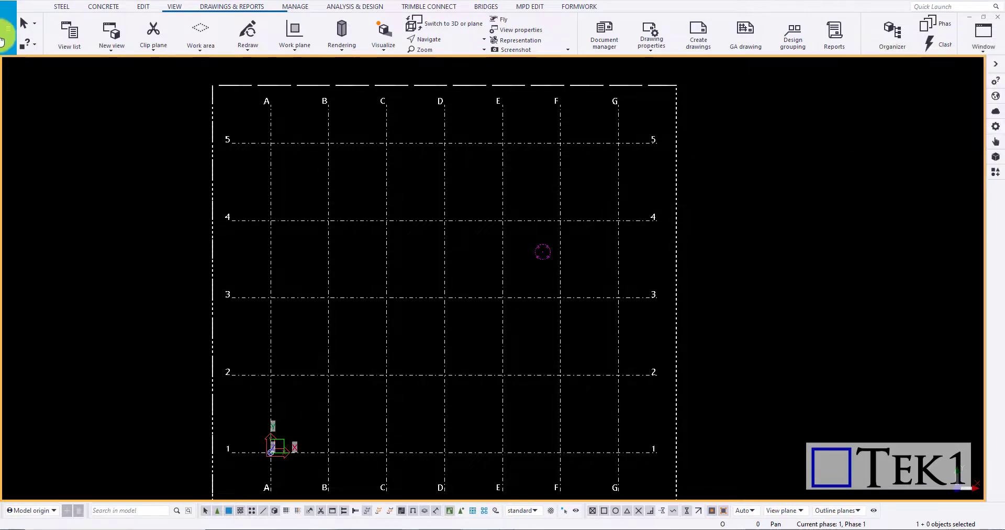
left_click(8, 28)
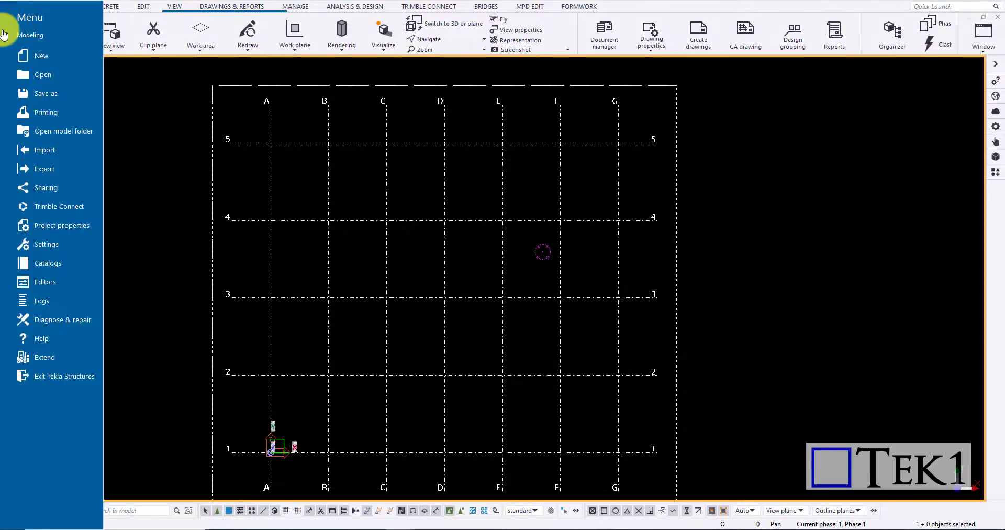
left_click(58, 147)
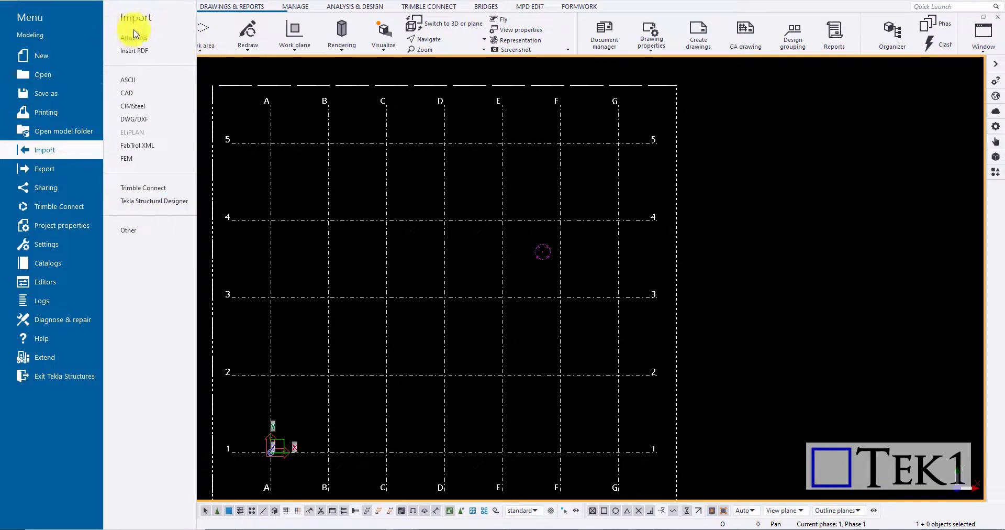
left_click(718, 185)
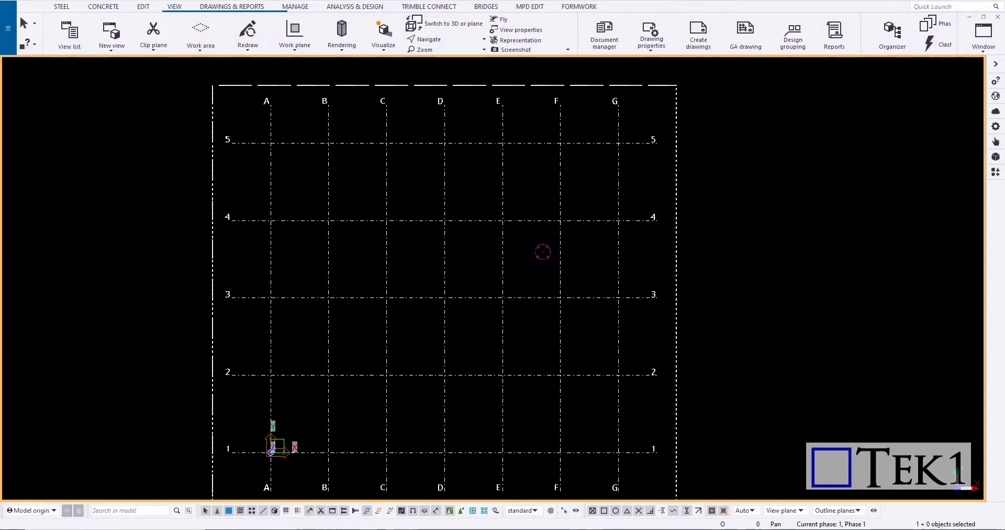
Start adding a reference model and choose the IFC SAMPLE file from the Sample tutorial folder on the Desktop.
left_click(993, 155)
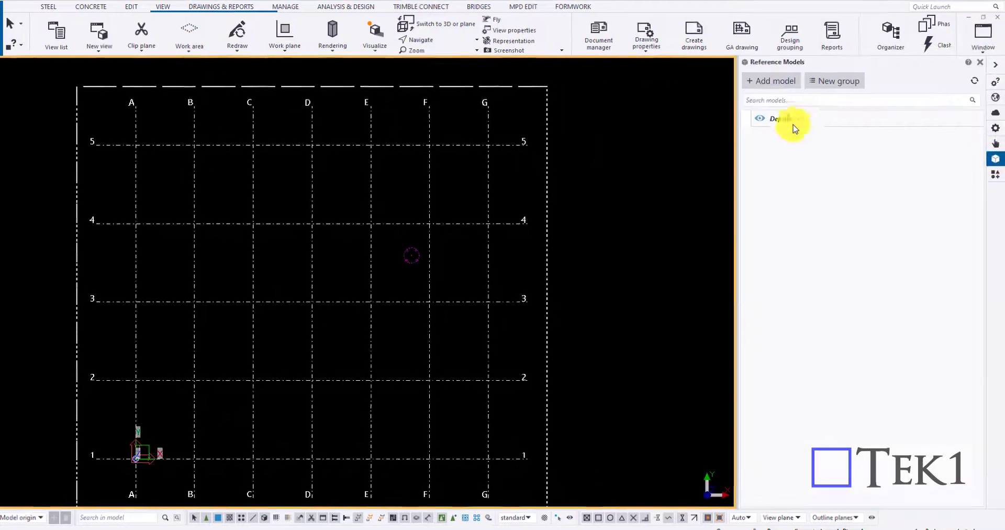
left_click(717, 105)
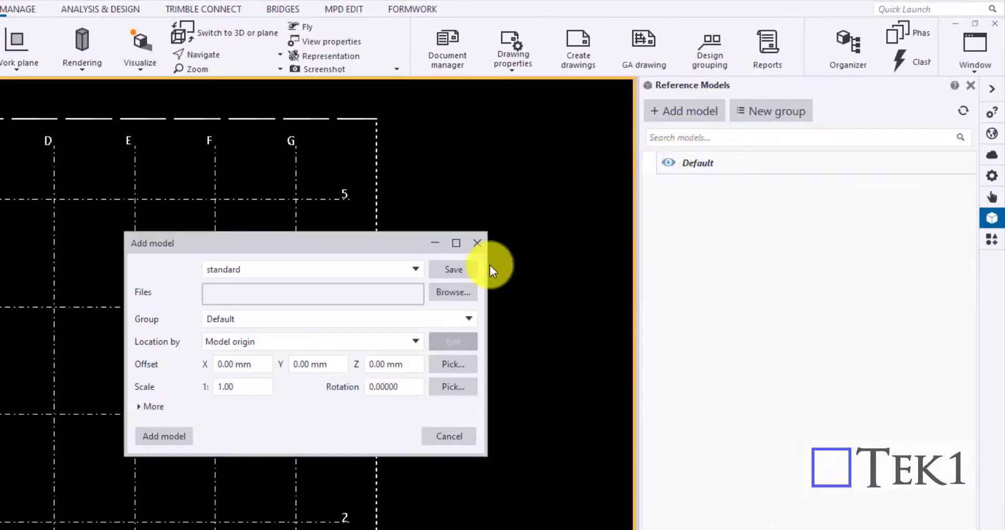
left_click(452, 298)
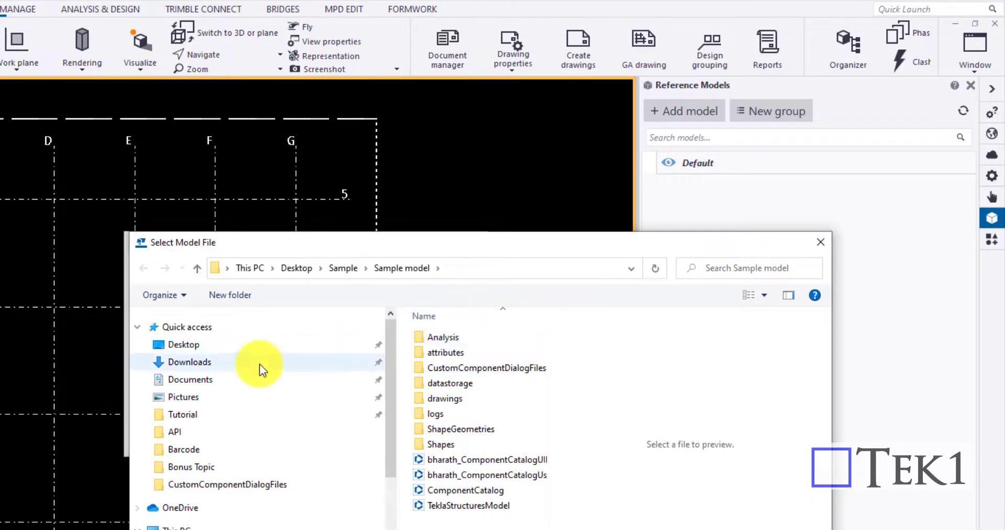
left_click(201, 345)
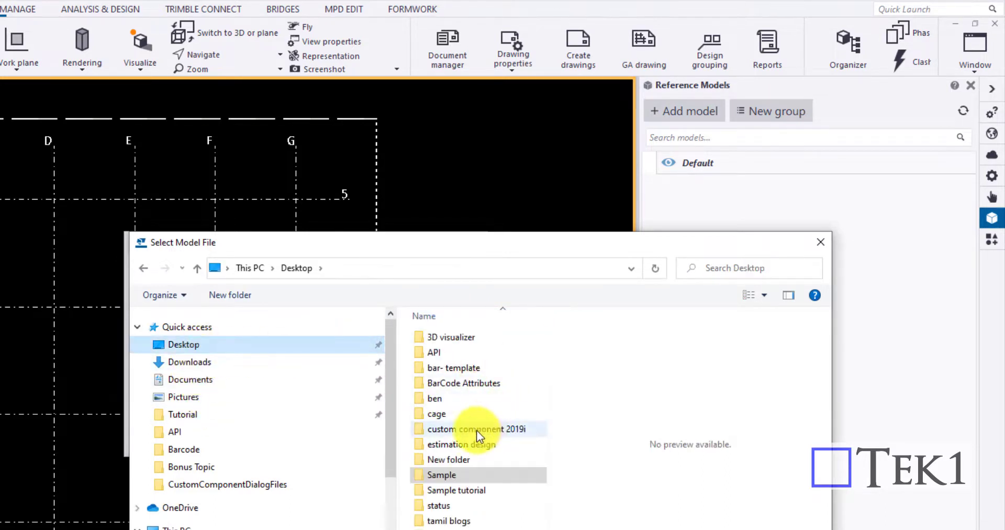
double_click(463, 490)
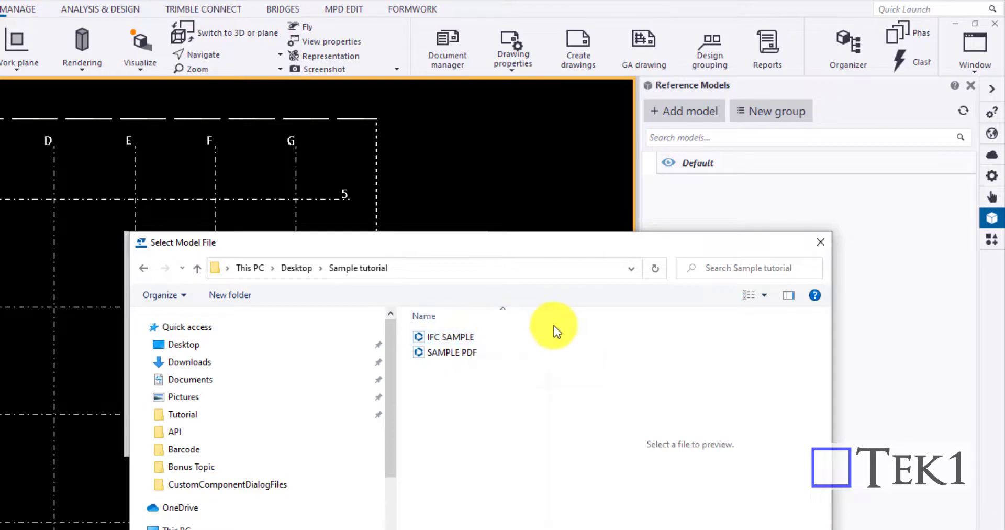
left_click_drag(548, 319, 594, 326)
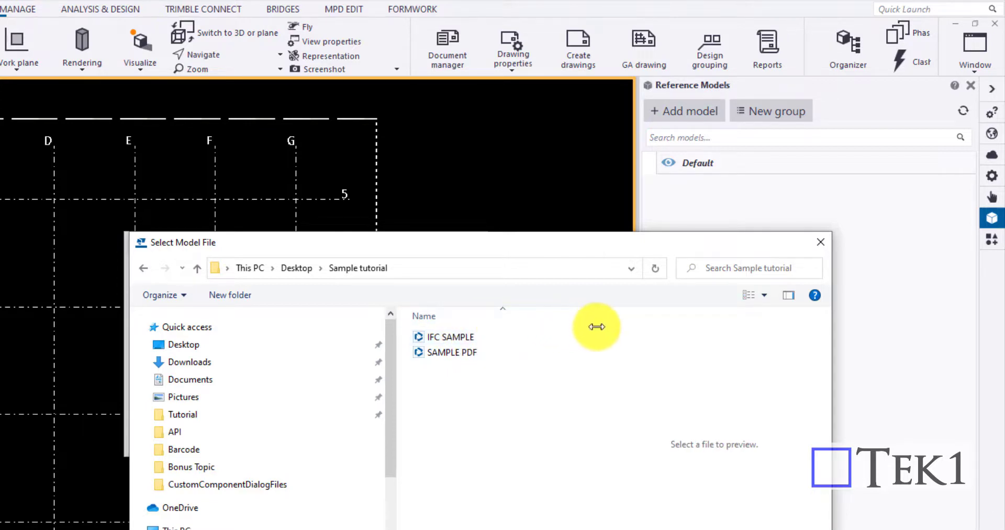
left_click(459, 339)
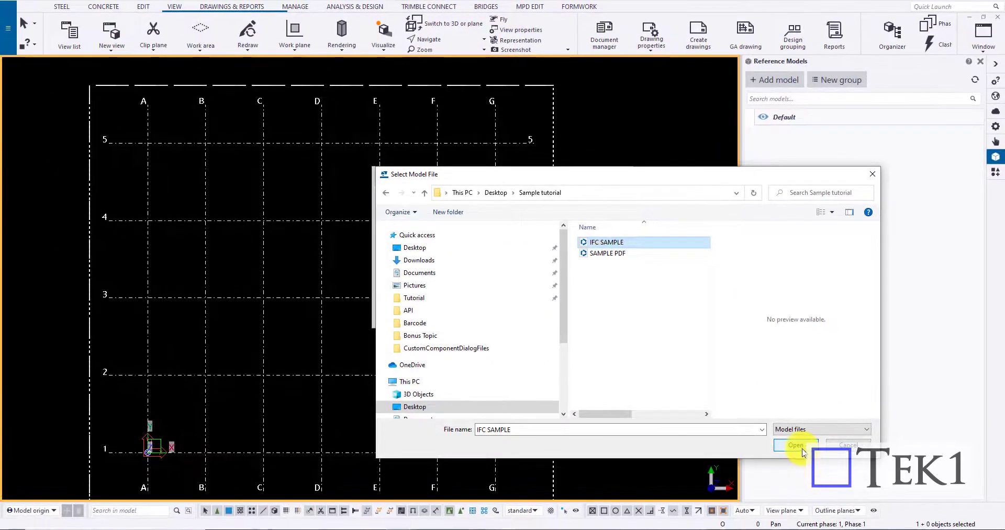
left_click(796, 447)
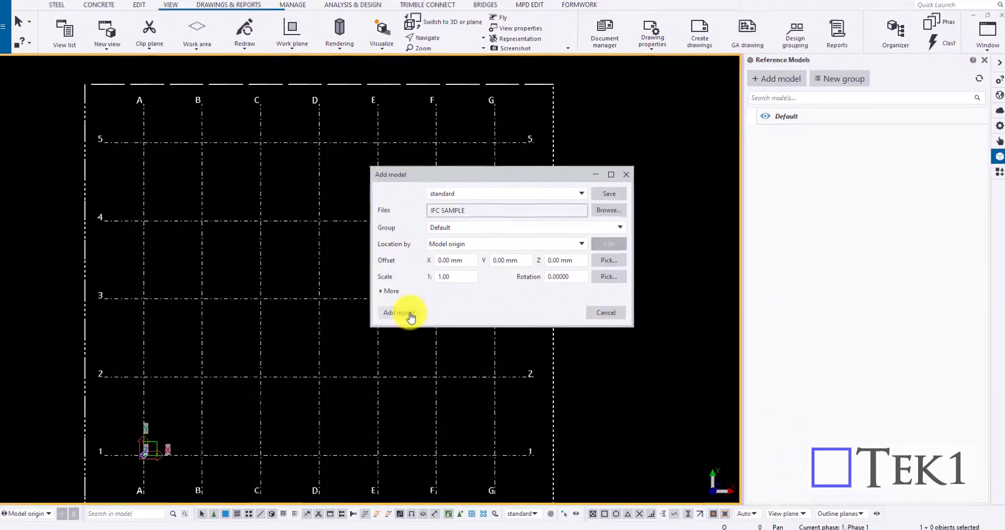
Add IFC SAMPLE to the Default group at the model origin with zero offset, scale 1:1.00 and zero rotation.
left_click(474, 275)
left_click(585, 302)
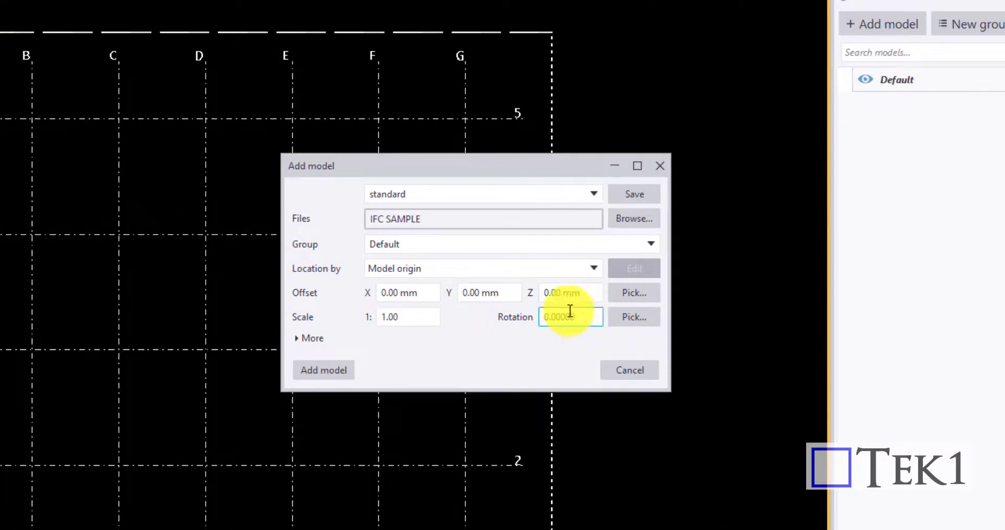
left_click(431, 280)
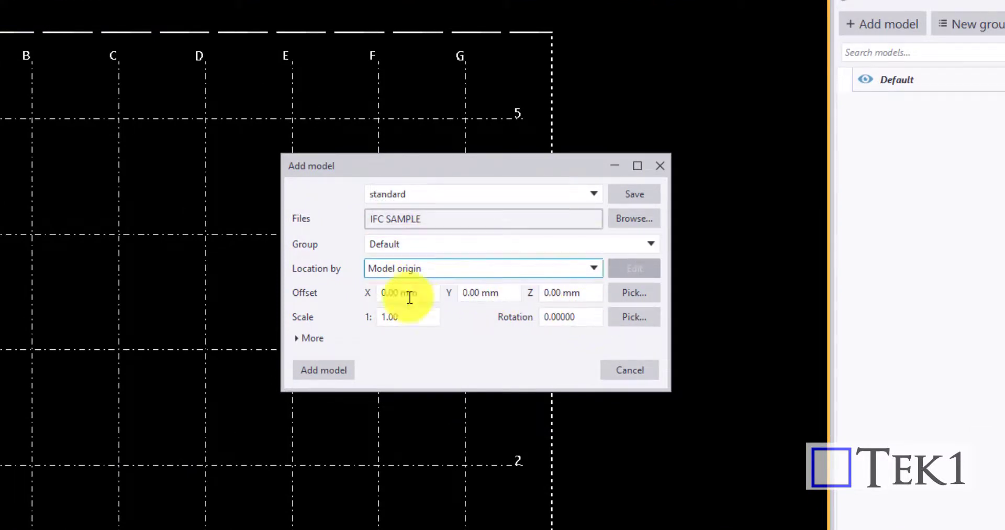
left_click(334, 373)
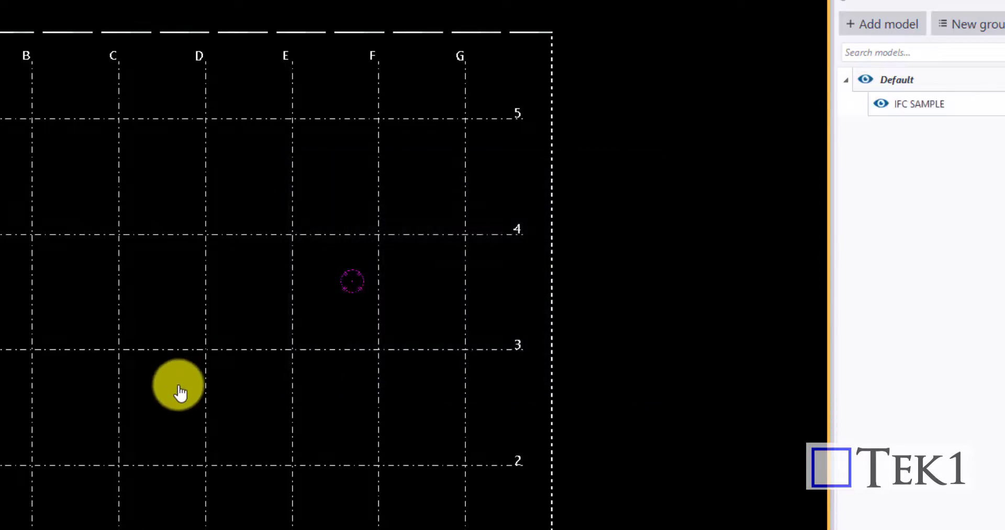
Toggle the visibility of the IFC SAMPLE reference model off and on again.
scroll(241, 366, "up", 2)
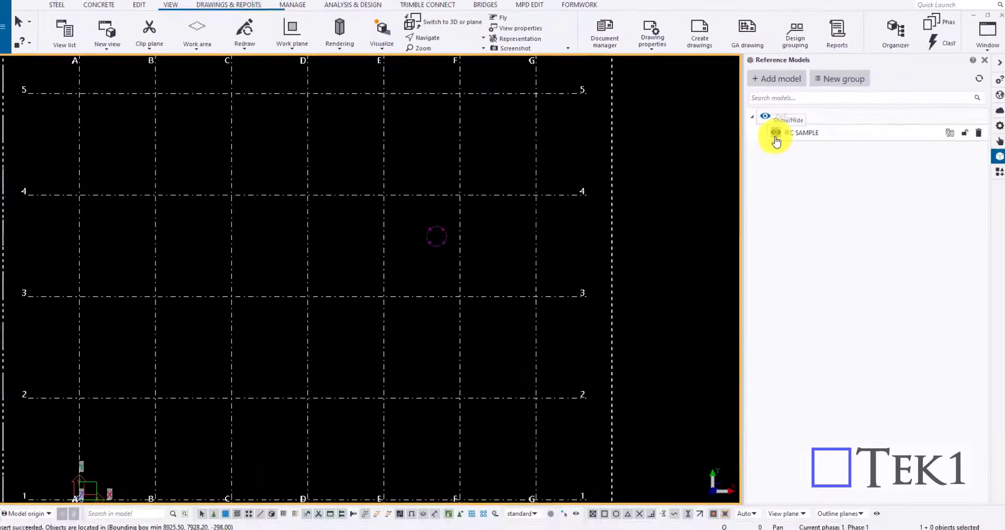
left_click(881, 103)
left_click(774, 134)
scroll(523, 220, "down", 3)
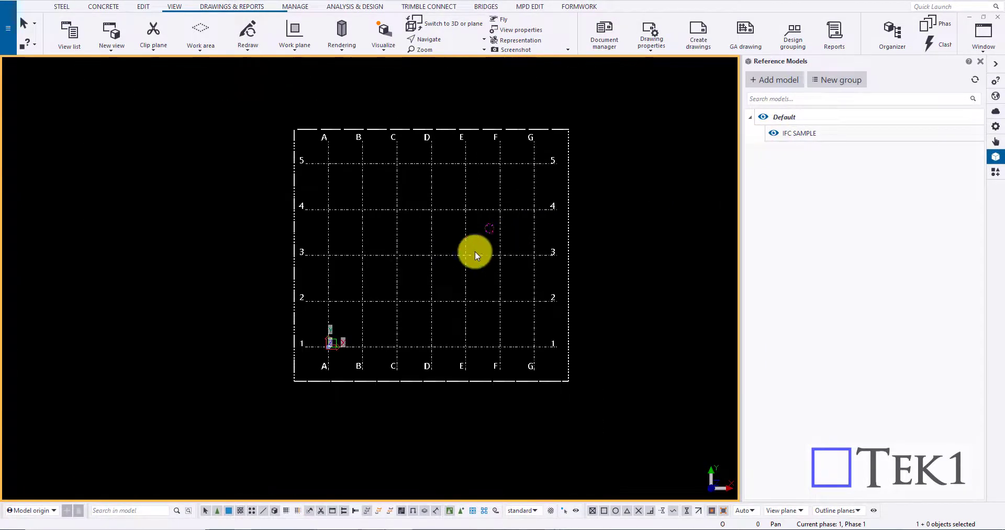
Switch the view to 3D and fit the work area to the entire model.
middle_click_drag(474, 251, 444, 281, "ctrl")
right_click(444, 281)
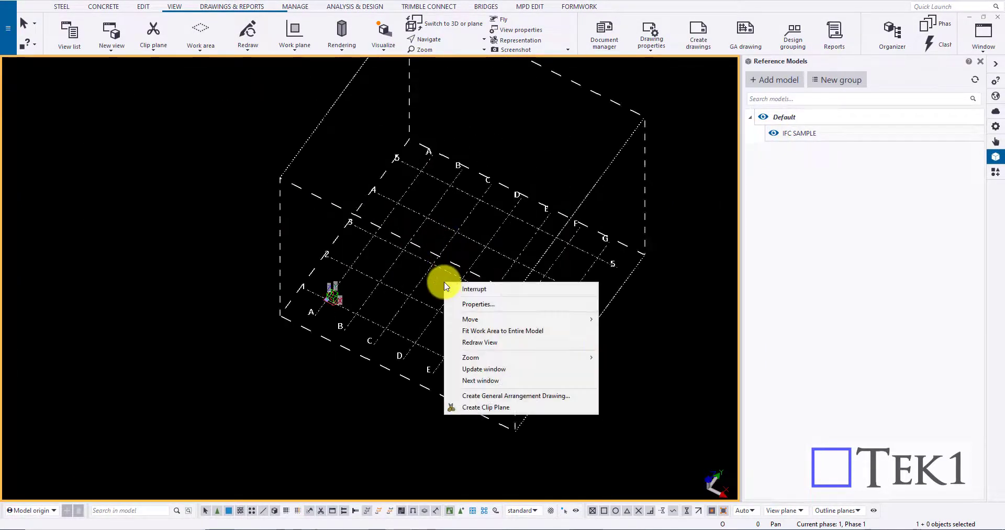
left_click(482, 331)
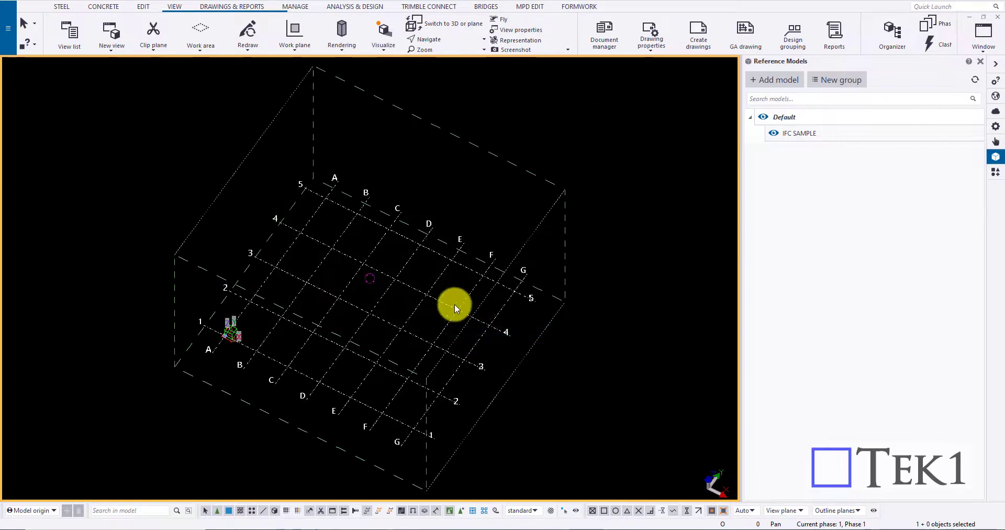
Turn on the visibility of reference objects in the view's display settings, apply the change and close the view properties.
middle_click_drag(456, 304, 441, 261)
double_click(457, 244)
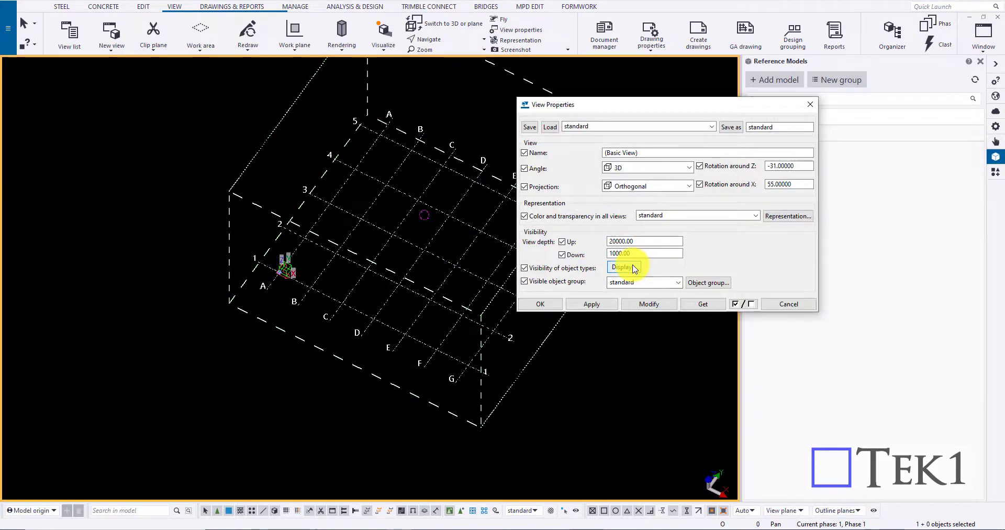
left_click(624, 267)
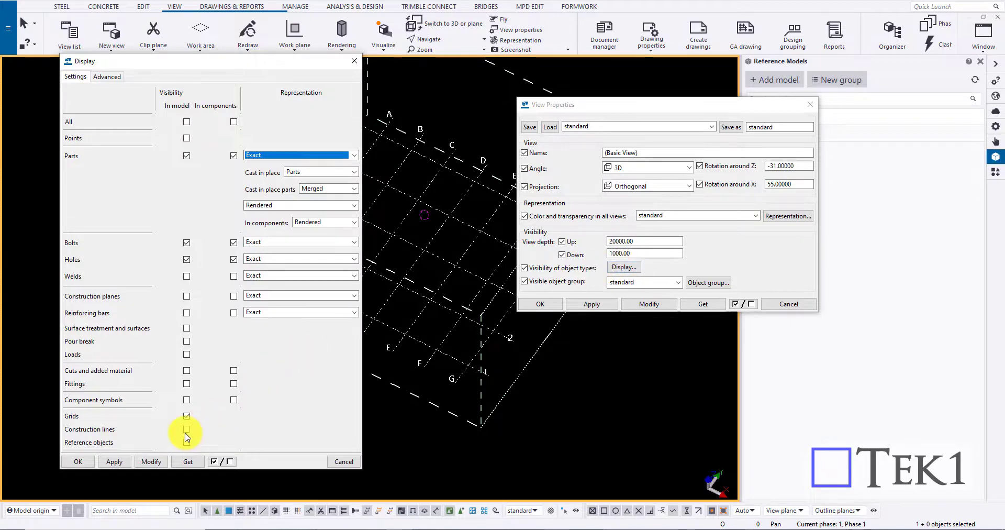
left_click(152, 462)
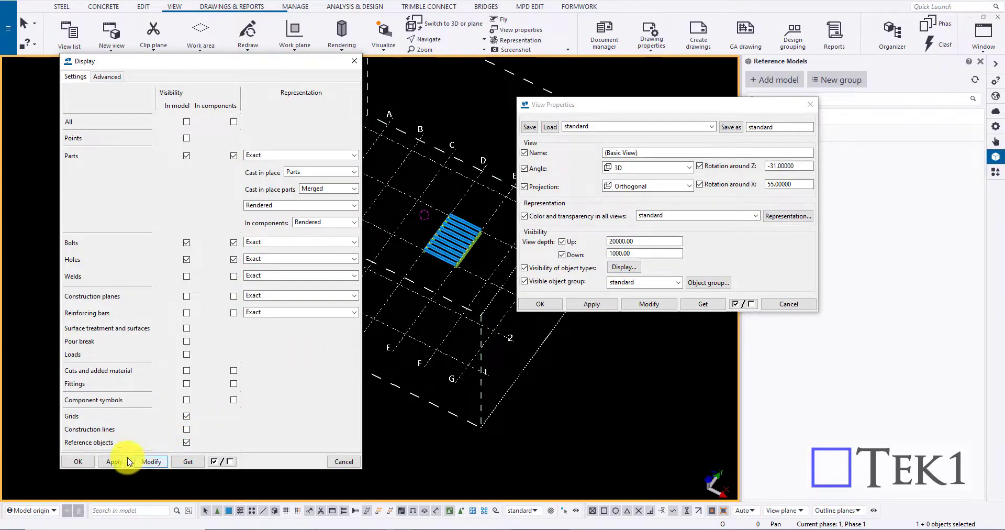
left_click(78, 462)
scroll(472, 256, "up", 6)
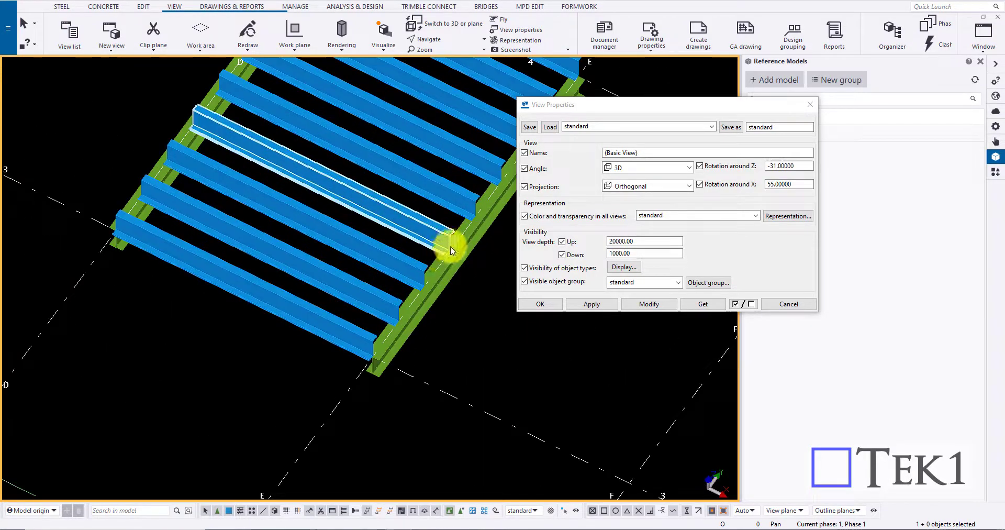
left_click(468, 249)
scroll(447, 253, "down", 4)
mouse_move(381, 262)
middle_mouse_down("ctrl")
mouse_move(467, 173)
mouse_move(384, 226)
middle_mouse_up("ctrl")
left_click(811, 104)
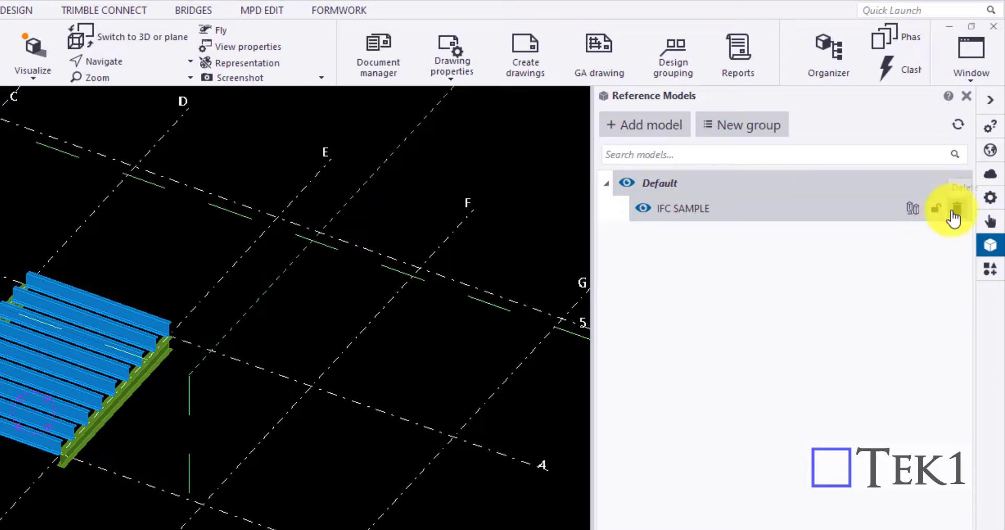
Lock the IFC SAMPLE reference model and return the view to plan.
left_click(937, 210)
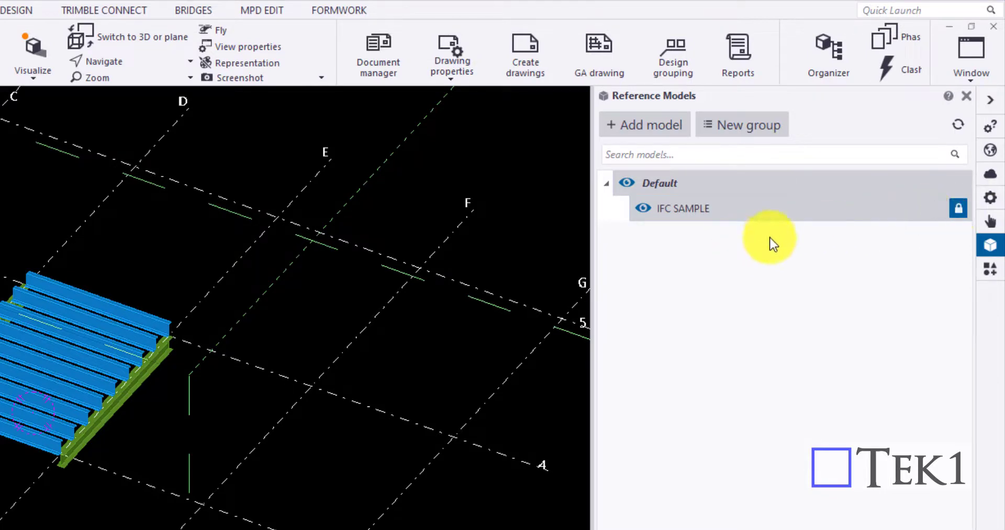
scroll(105, 387, "up", 3)
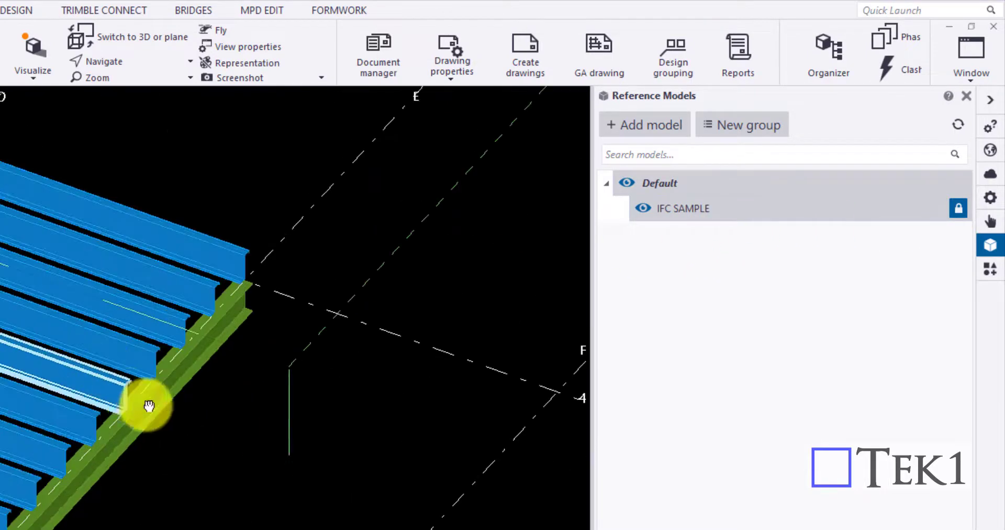
middle_click_drag(148, 403, 166, 425)
scroll(166, 425, "down", 2)
left_click(277, 474)
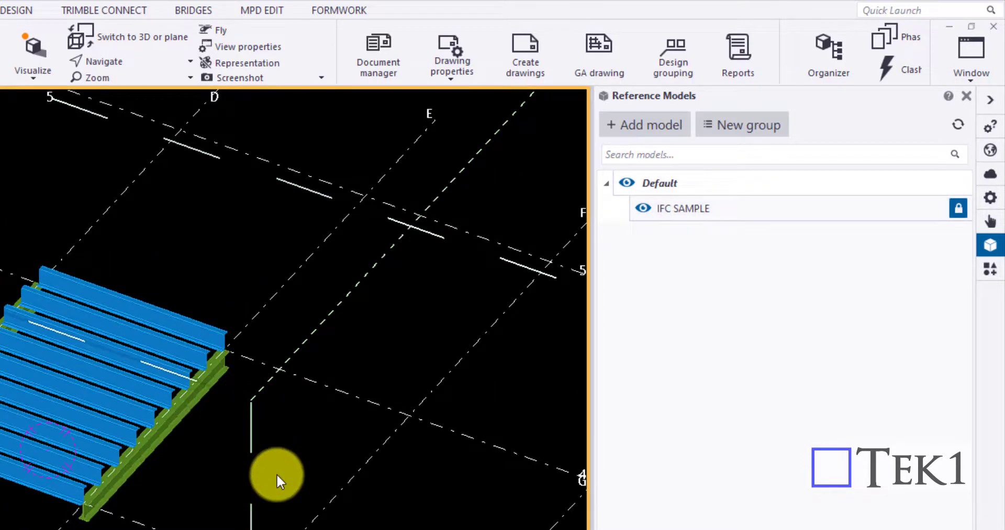
key("ctrl+p")
Open the details of the IFC SAMPLE reference model, unlock it and keep the changes when returning to the list.
left_click(682, 212)
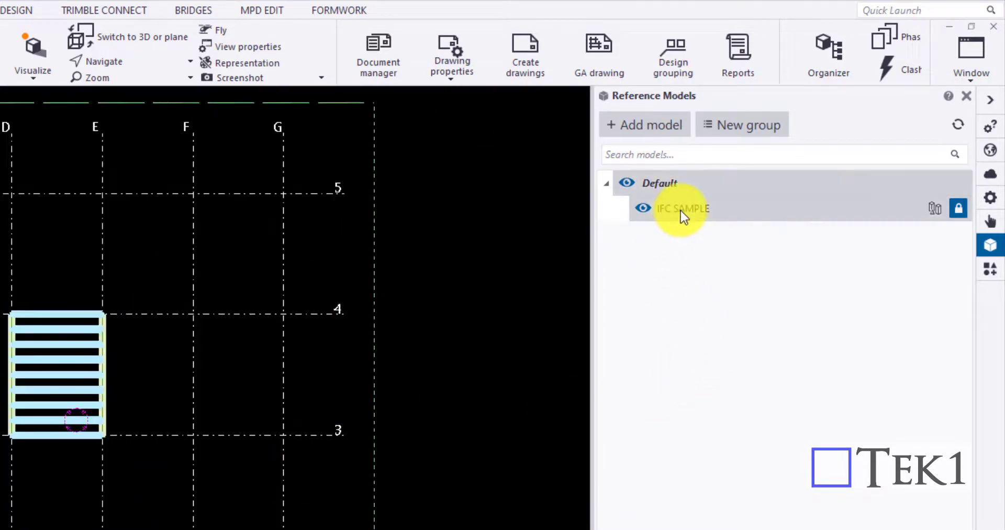
double_click(685, 211)
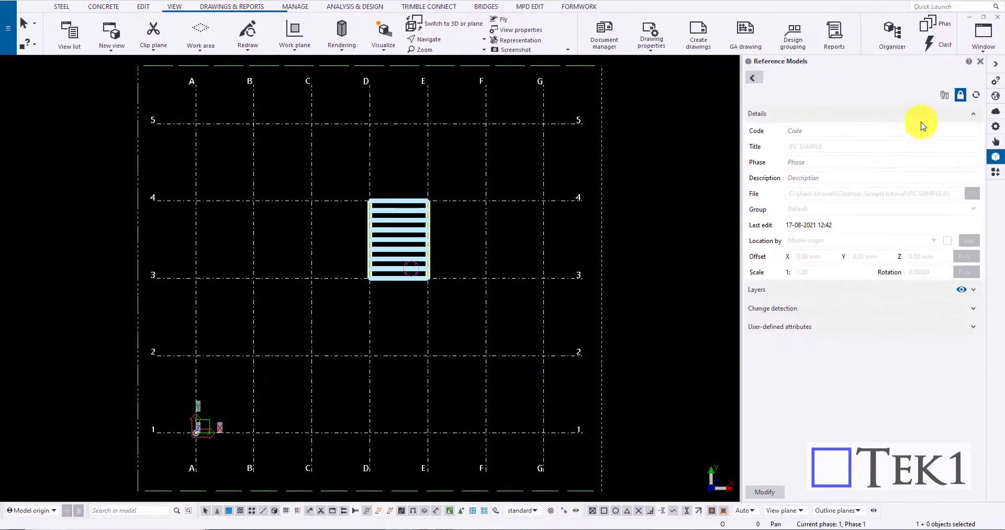
left_click(962, 97)
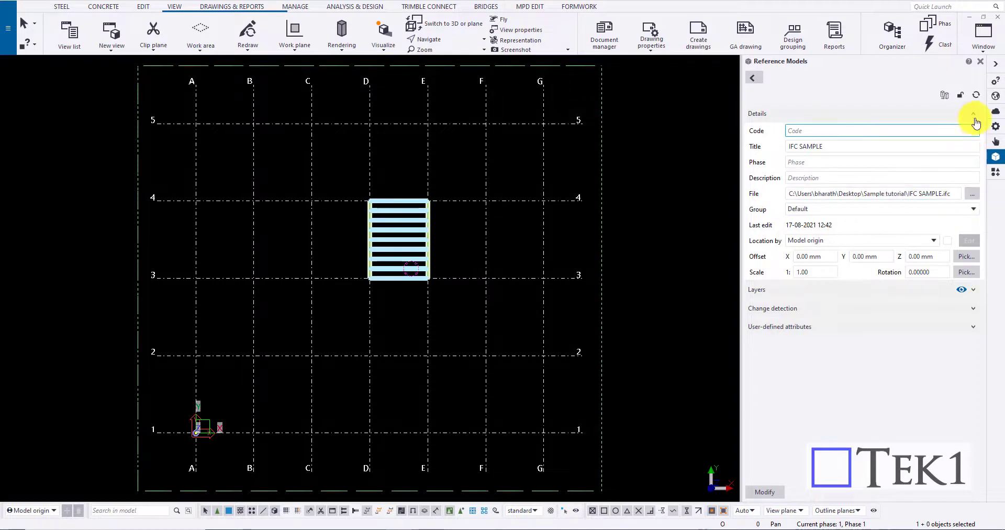
left_click(753, 79)
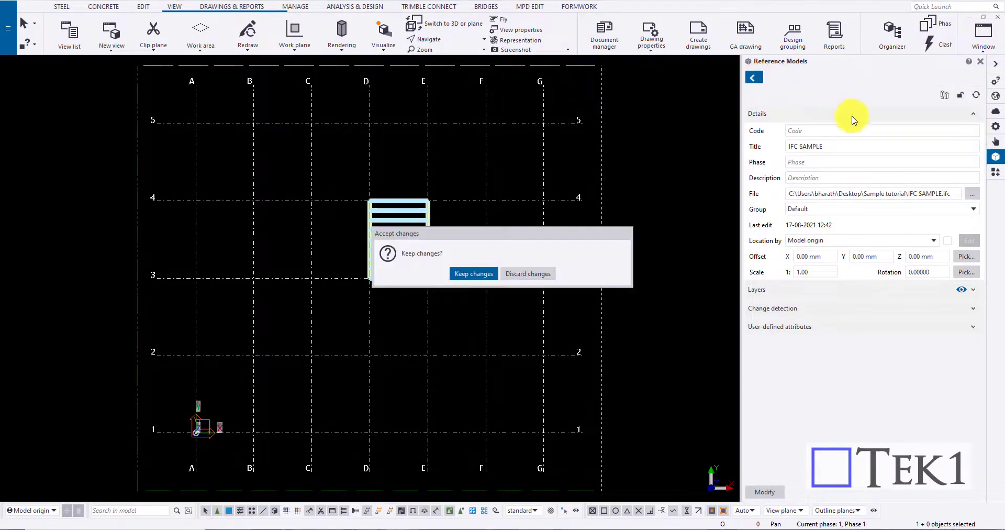
left_click(473, 274)
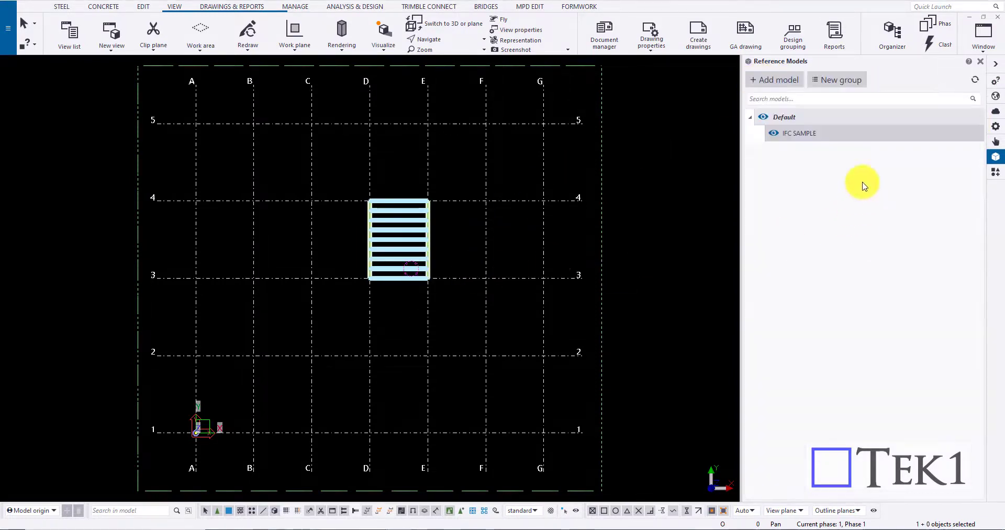
left_click(832, 204)
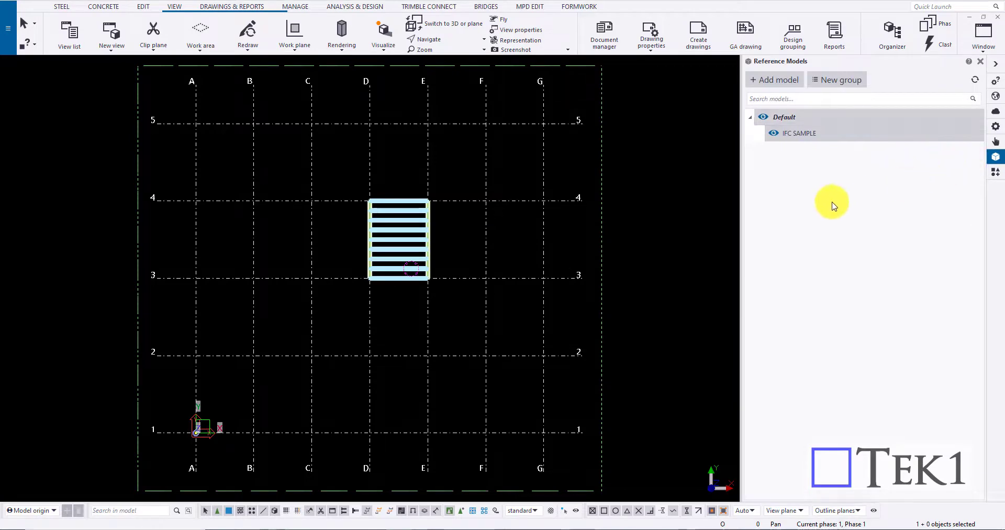
left_click(774, 81)
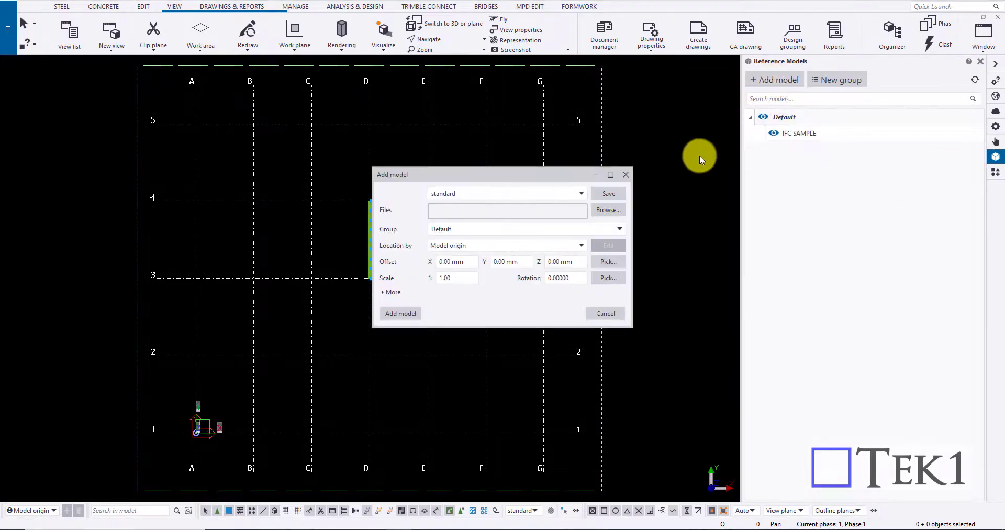
left_click(620, 211)
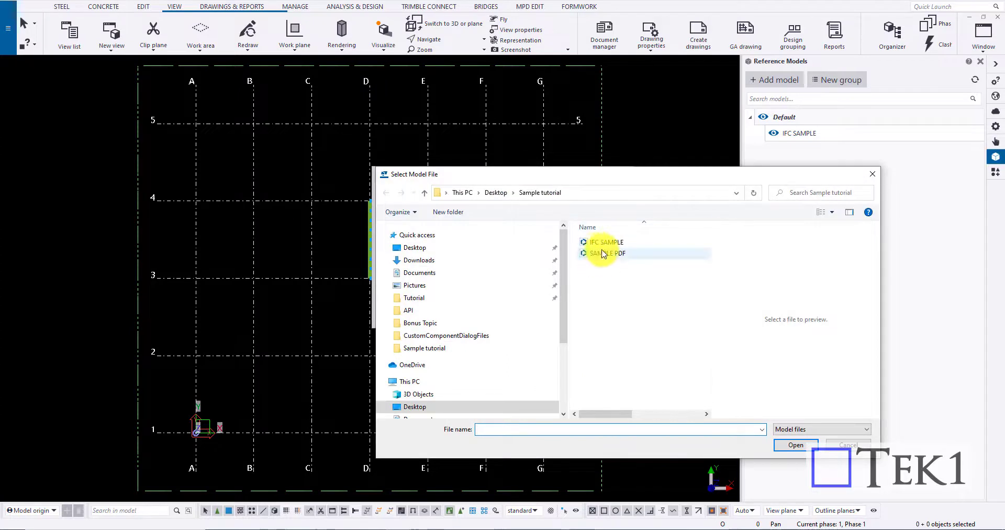
left_click(605, 255)
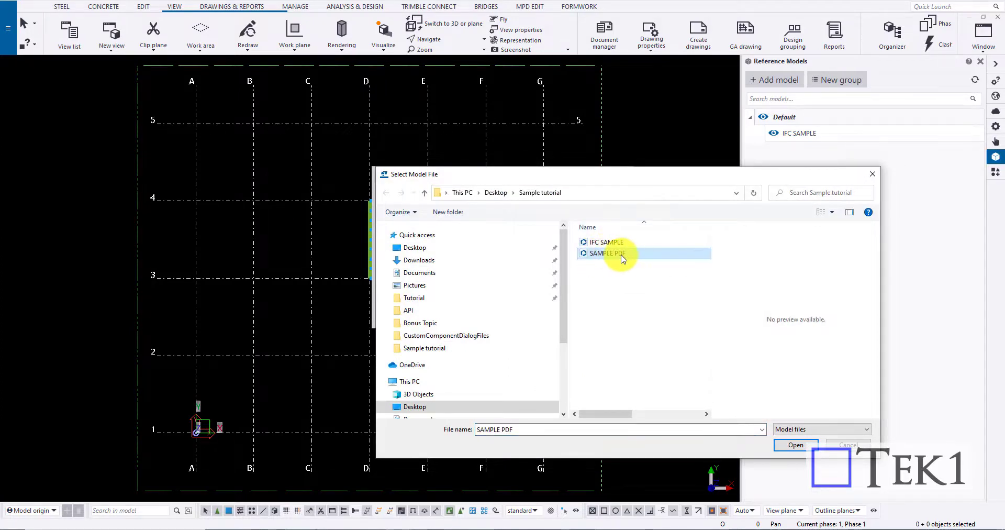
left_click(793, 449)
left_click(849, 447)
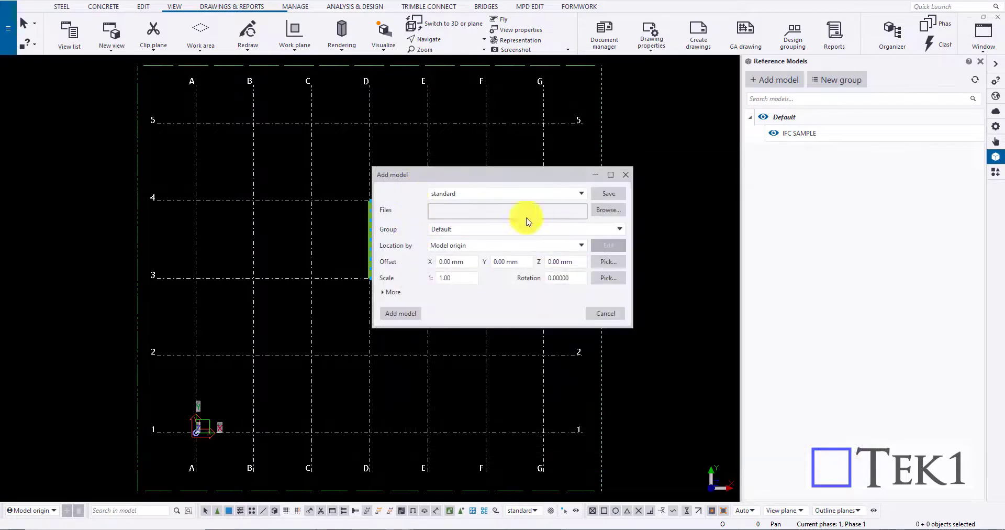
left_click(622, 174)
Add the SAMPLE PDF file as a reference model in the Default group at the model origin and expand the work area to include it.
scroll(178, 425, "up", 5)
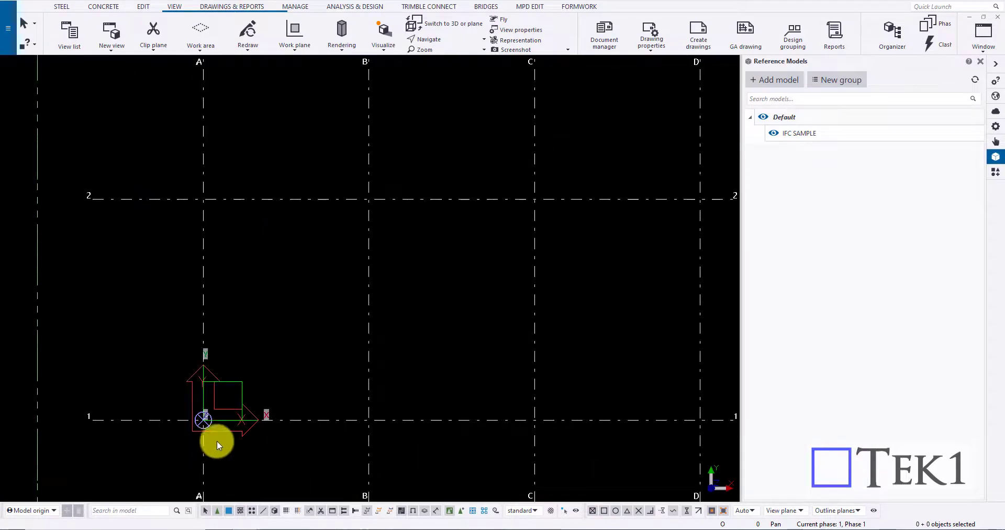
scroll(215, 340, "down", 5)
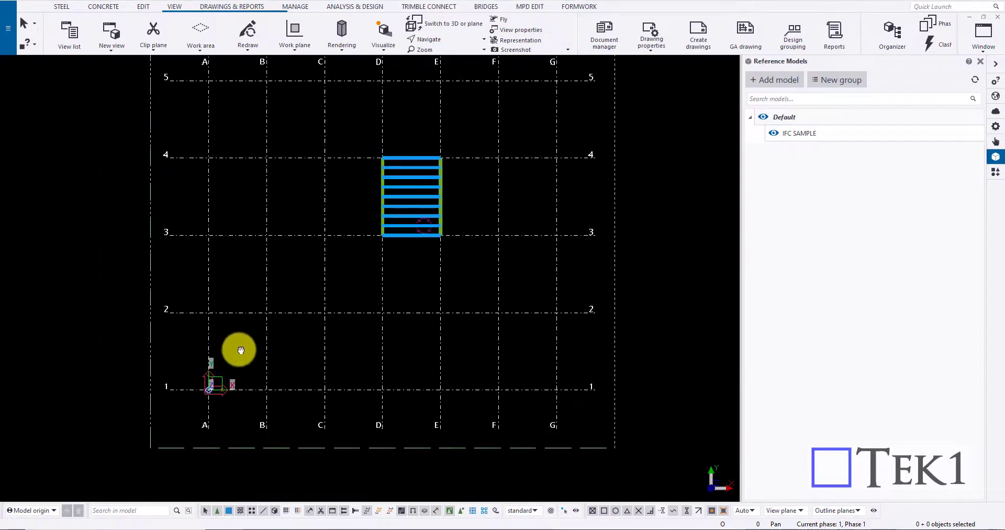
scroll(340, 259, "up", 1)
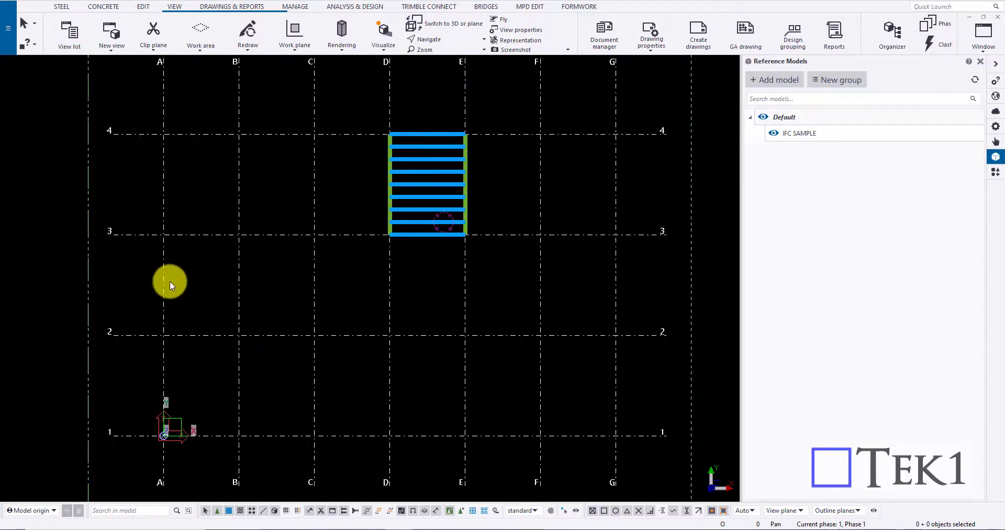
left_click(777, 80)
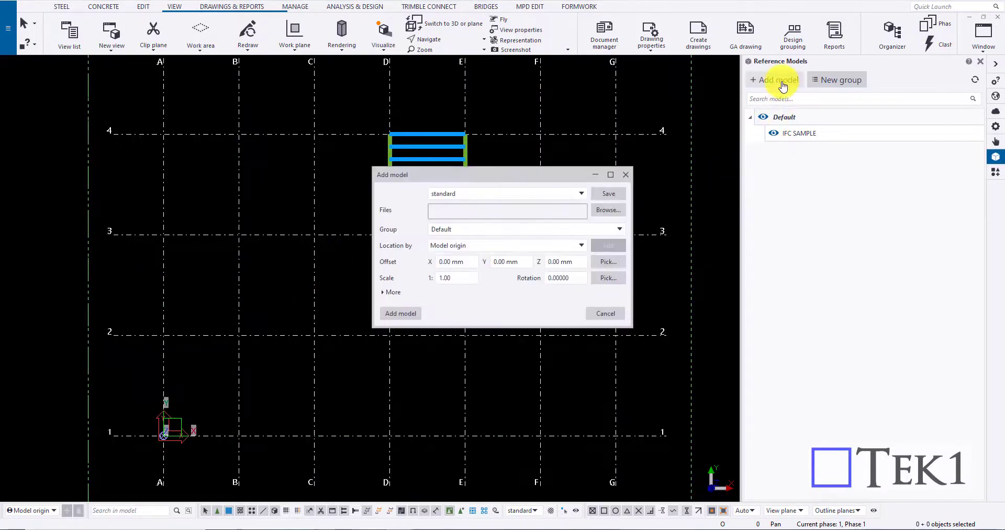
left_click(608, 210)
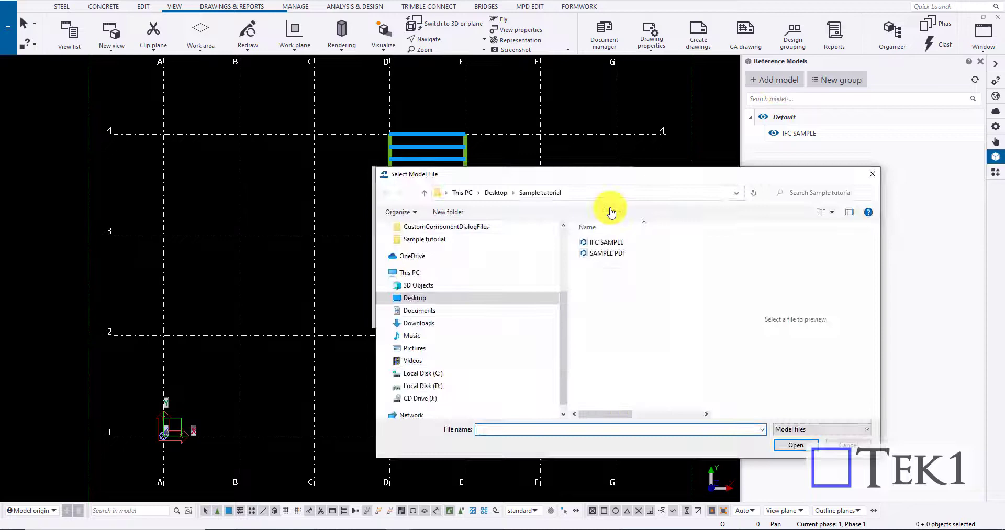
double_click(602, 254)
left_click(409, 311)
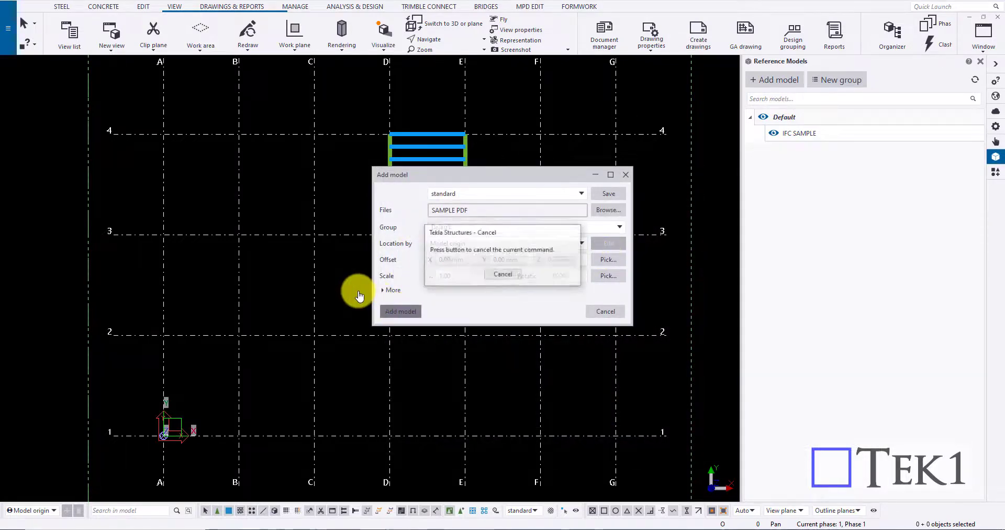
left_click(464, 288)
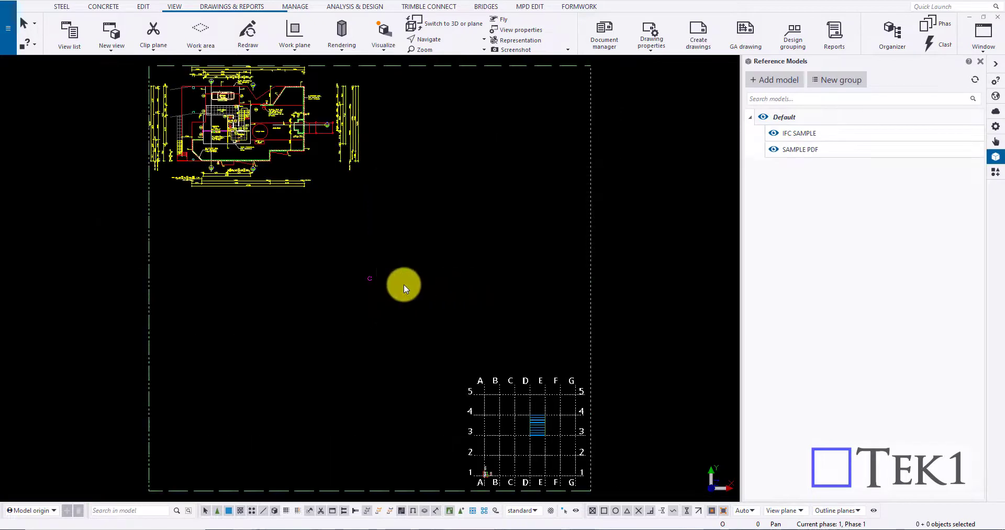
Move the SAMPLE PDF reference model from the lower end point of its angled wall to grid intersection B/1, expanding the work area.
left_click(334, 193)
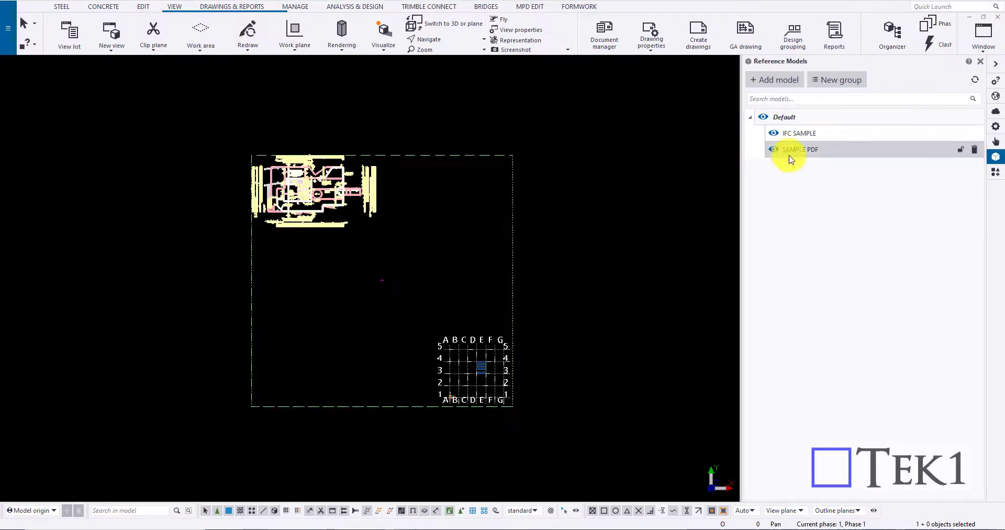
scroll(287, 218, "up", 6)
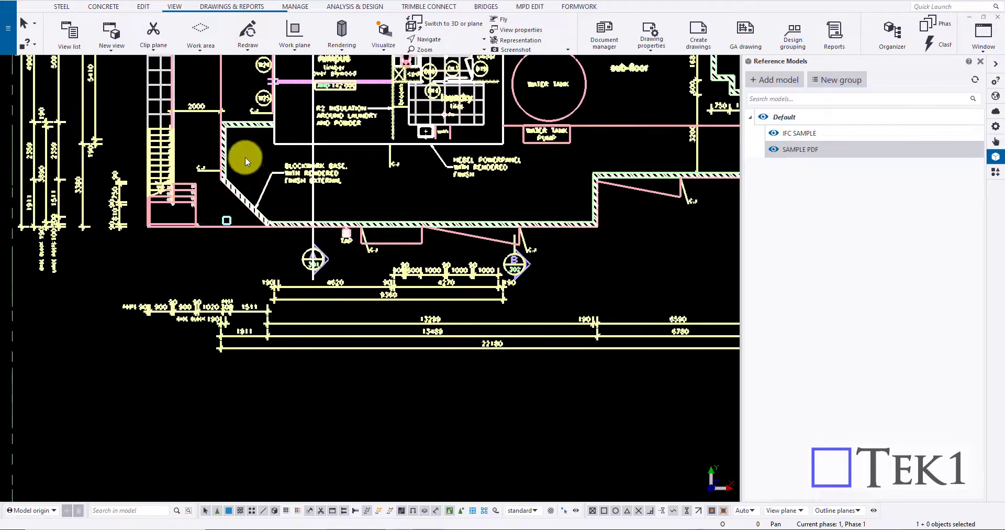
right_click(231, 138)
left_click(259, 209)
scroll(130, 213, "up", 3)
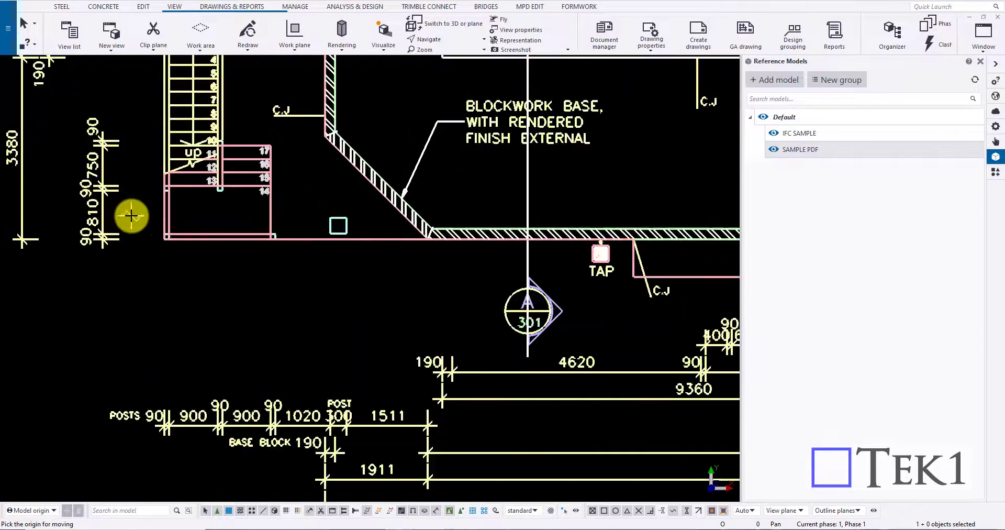
scroll(431, 234, "up", 4)
left_click(425, 233)
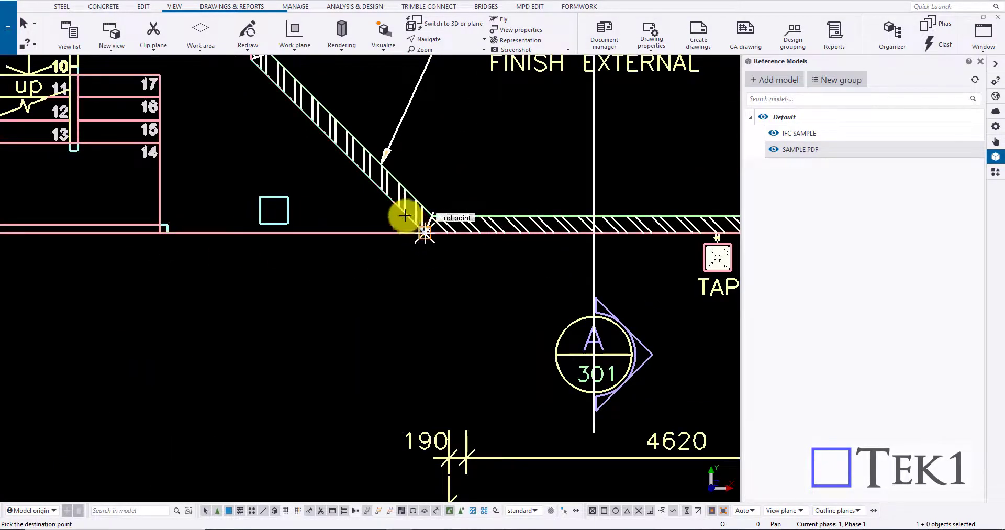
scroll(337, 168, "down", 8)
scroll(412, 231, "up", 5)
scroll(412, 231, "up", 7)
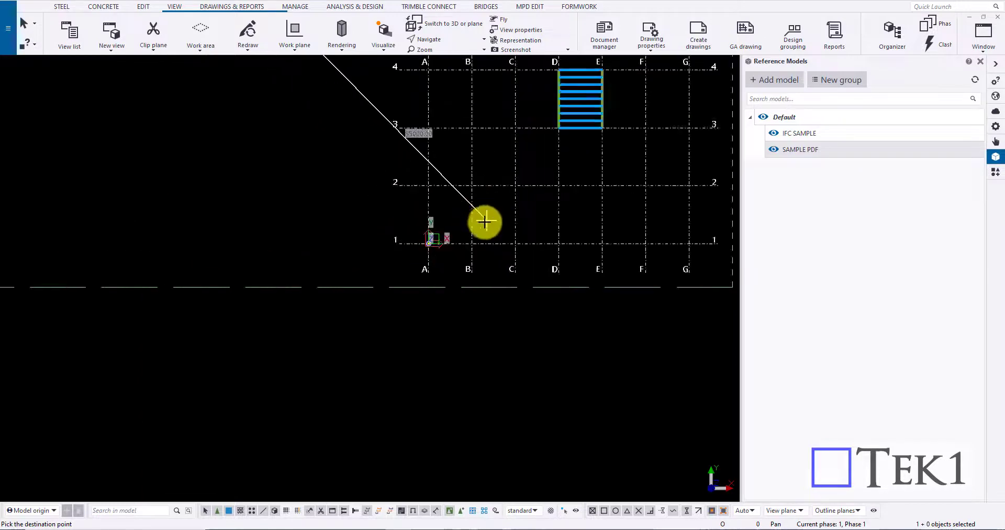
left_click(469, 249)
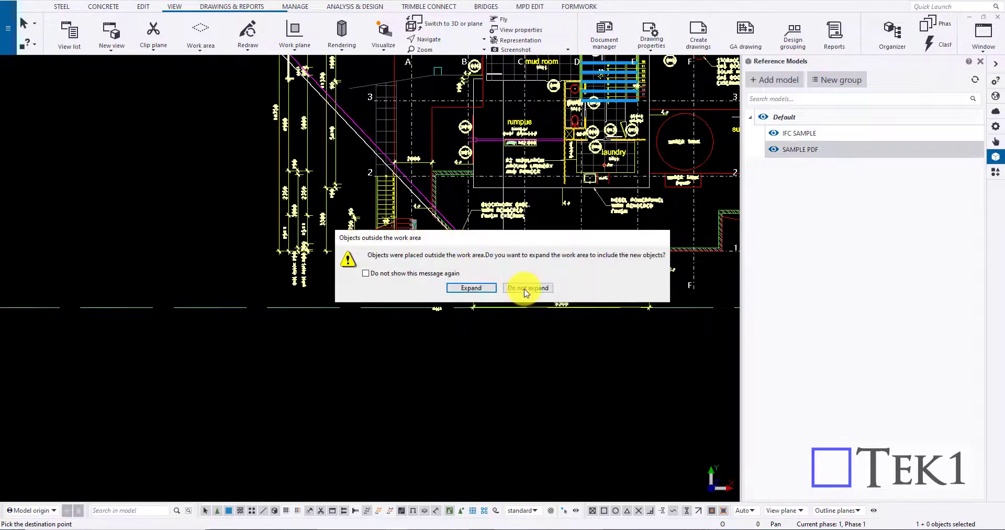
left_click(471, 288)
scroll(359, 285, "up", 5)
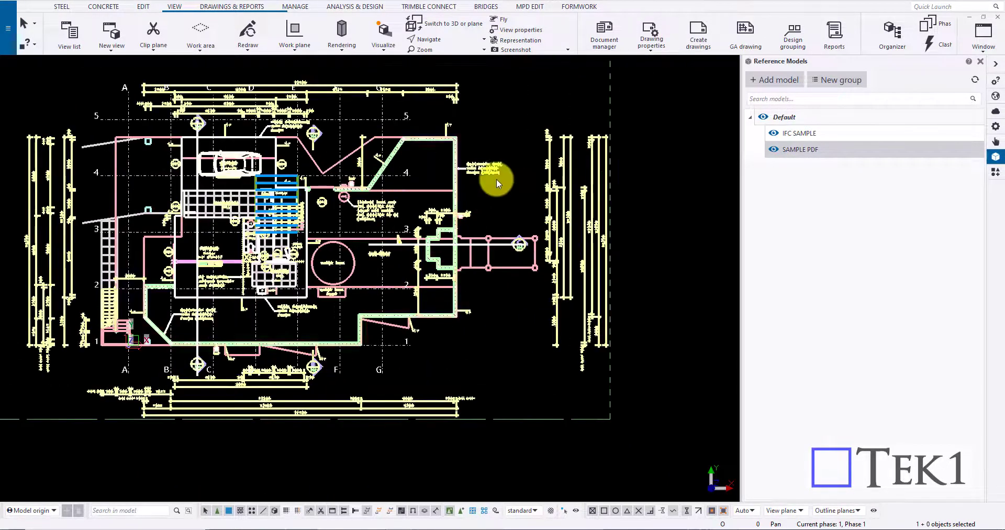
left_click(525, 178)
Check in 3D how the SAMPLE PDF overlays the grid and hide the IFC SAMPLE reference model.
middle_click_drag(315, 230, 424, 175)
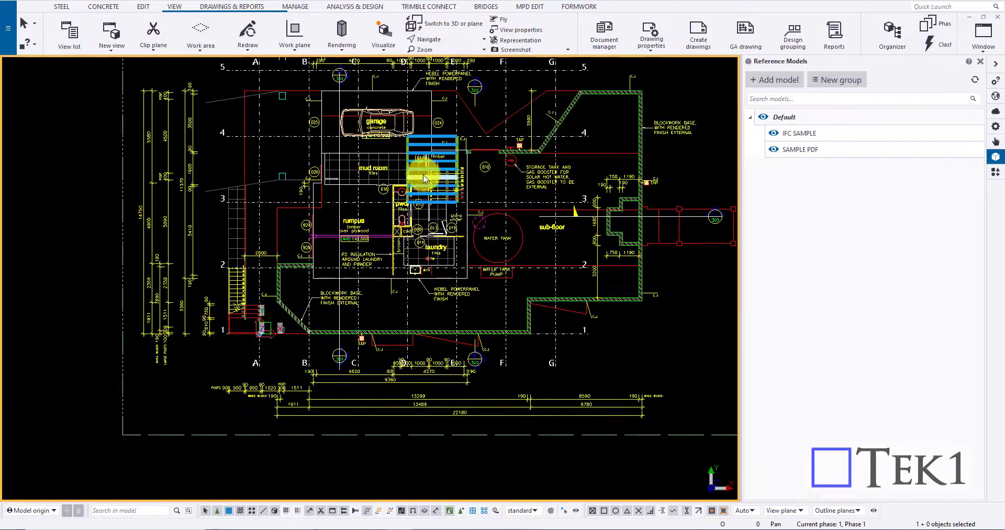
scroll(403, 229, "down", 3)
scroll(448, 161, "up", 3)
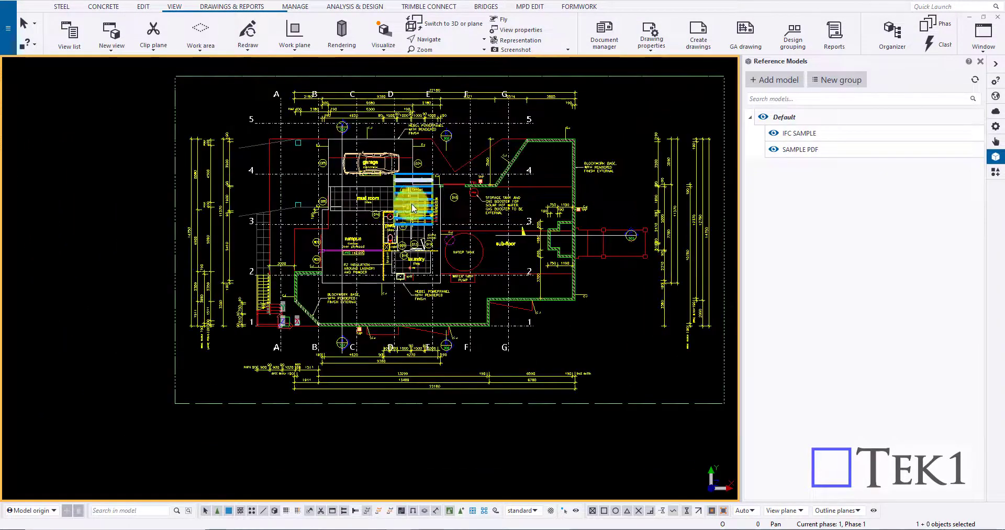
mouse_move(370, 246)
middle_mouse_down("ctrl")
mouse_move(430, 115)
mouse_move(426, 222)
middle_mouse_up("ctrl")
scroll(384, 172, "down", 4)
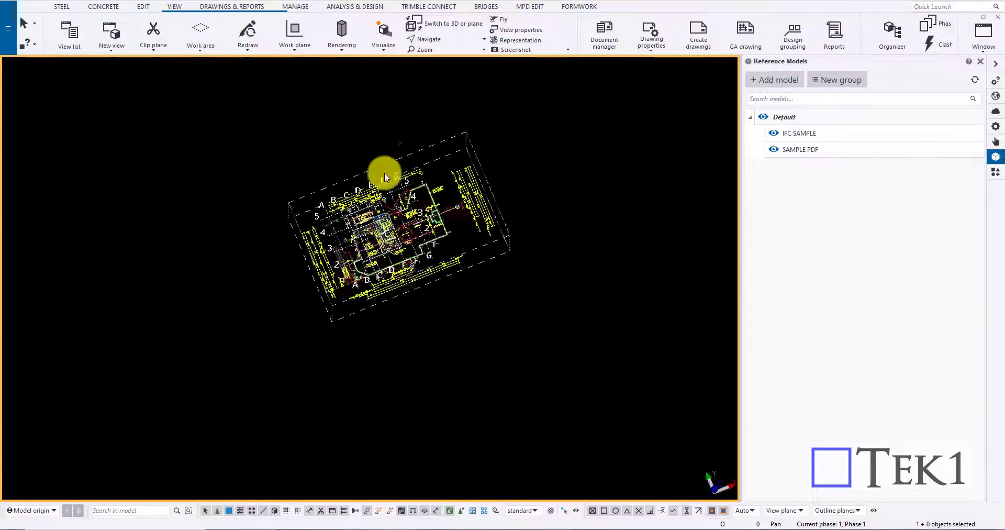
scroll(412, 260, "up", 3)
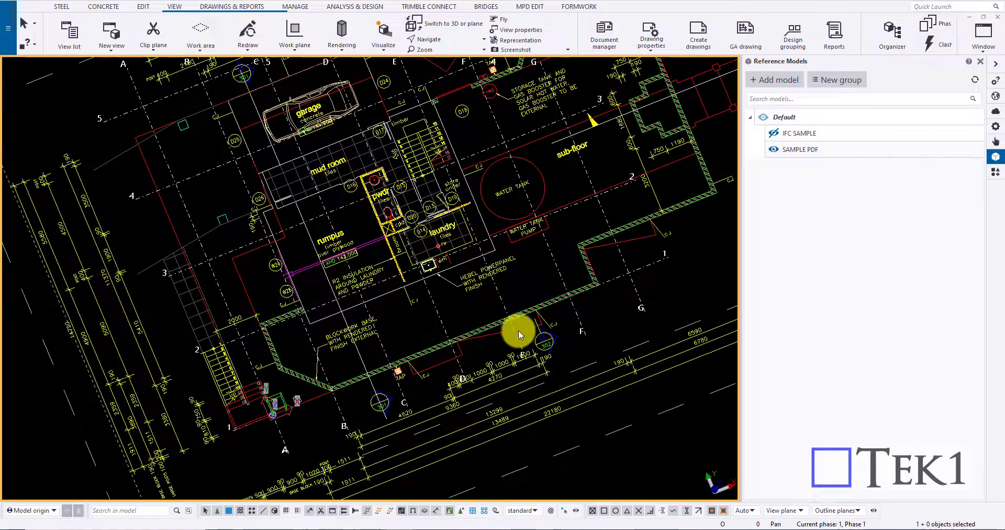
scroll(463, 218, "down", 4)
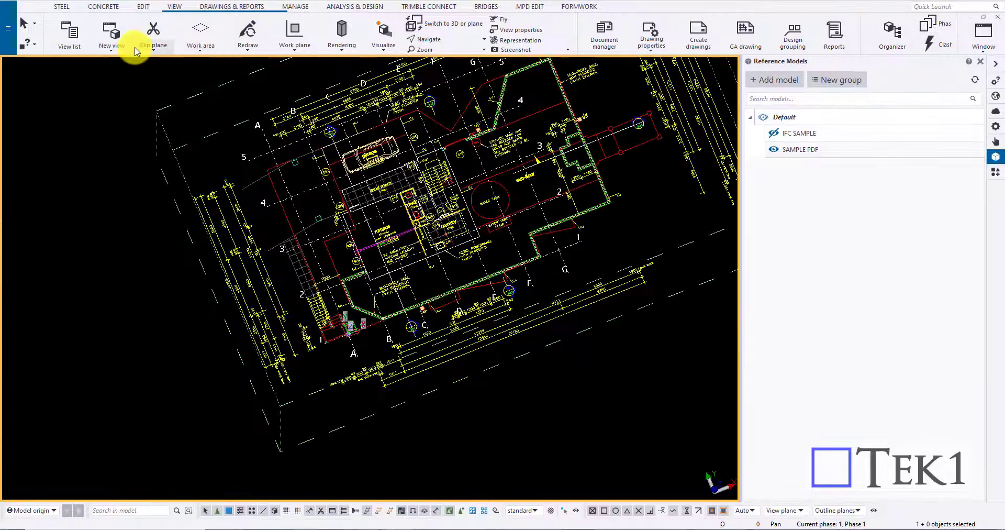
Create a two-point view along grid line 1, starting at grid B, and switch it from 3D to plane view.
left_click(128, 51)
left_click(276, 145)
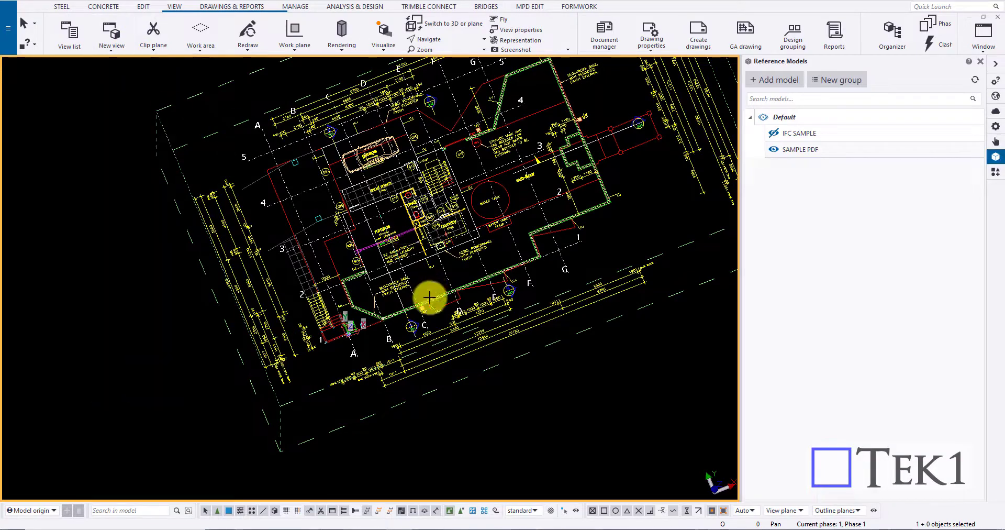
scroll(429, 293, "up", 5)
left_click(314, 340)
scroll(329, 352, "down", 4)
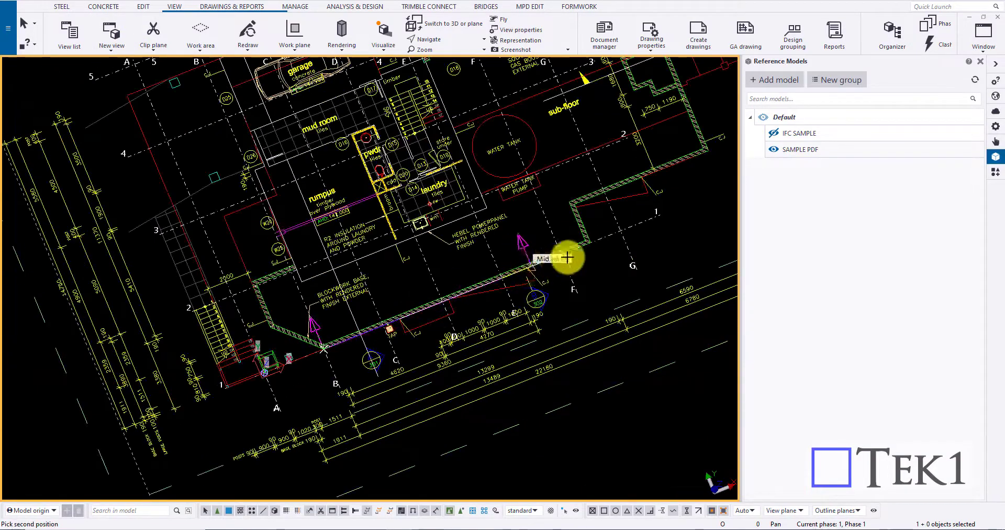
scroll(561, 257, "up", 3)
left_click(623, 225)
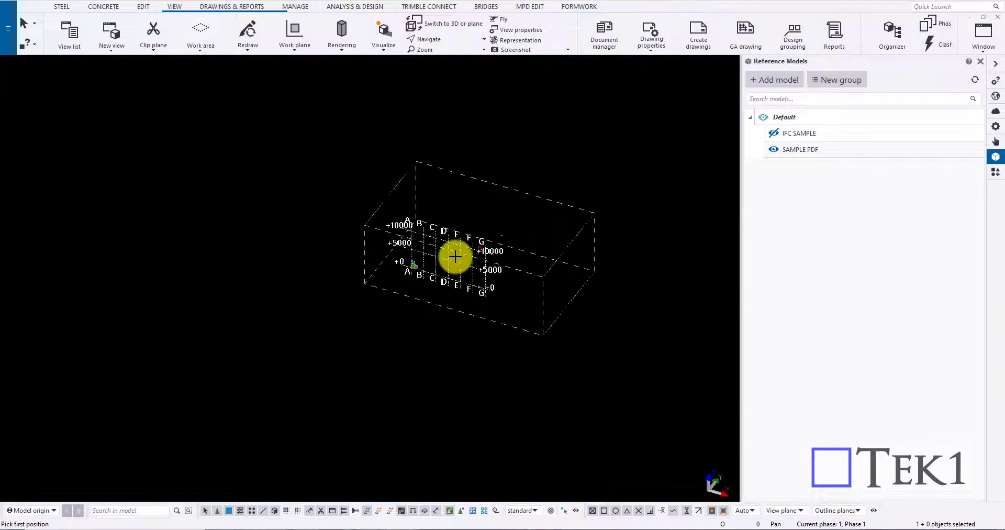
scroll(504, 210, "up", 6)
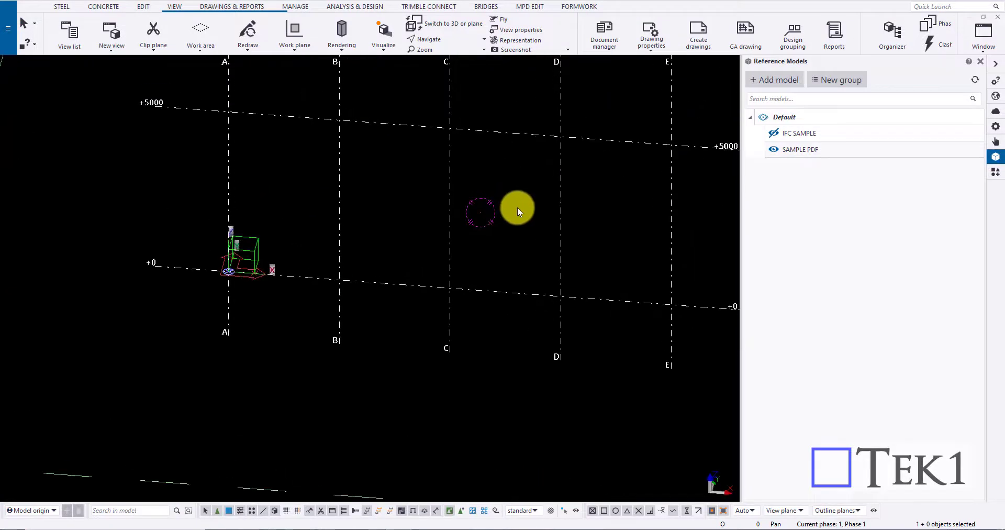
key("ctrl+p")
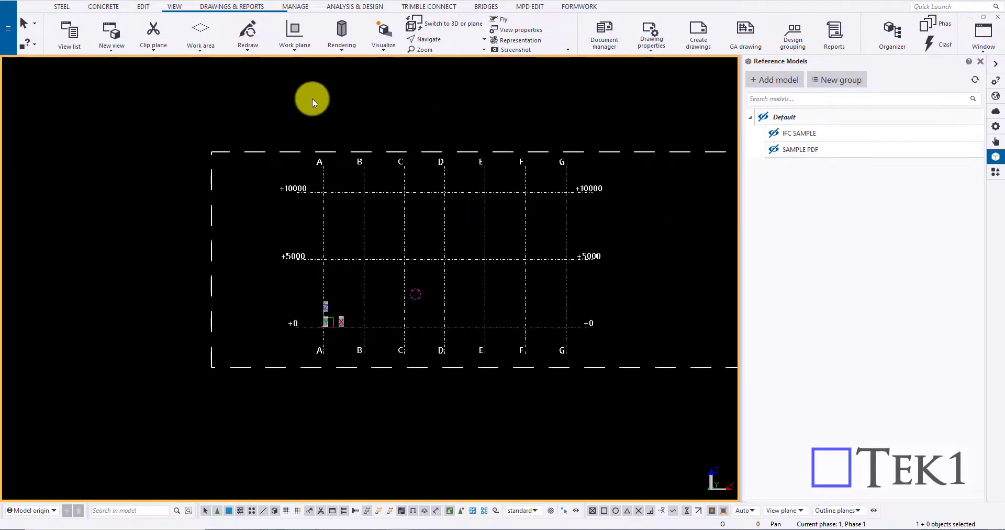
Set the work plane parallel to the current elevation view with its origin at grid B, level +0.
left_click(300, 52)
left_click(314, 227)
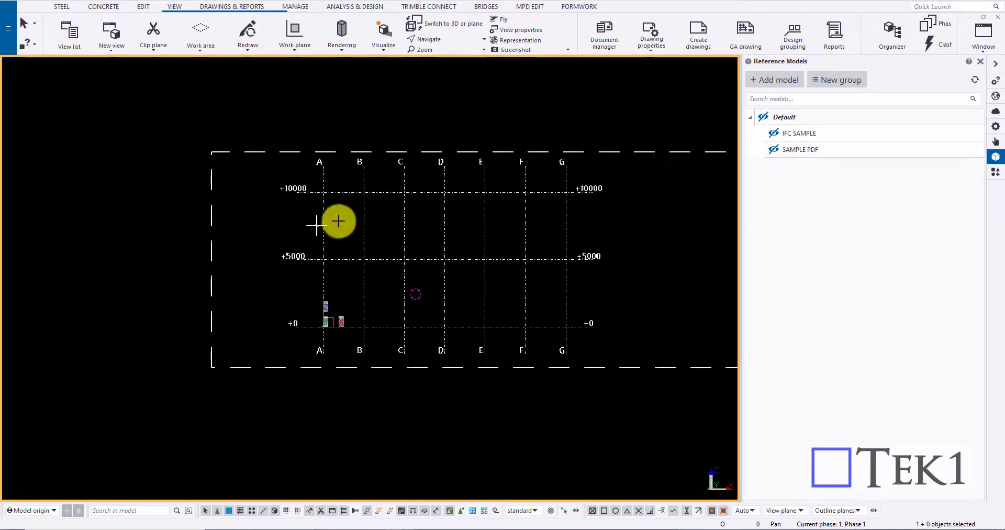
scroll(364, 327, "up", 5)
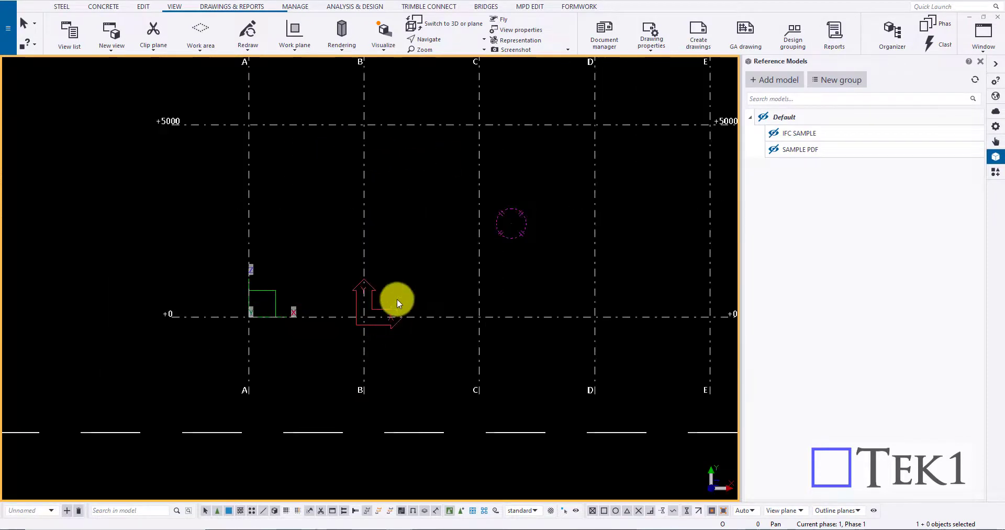
scroll(314, 319, "down", 2)
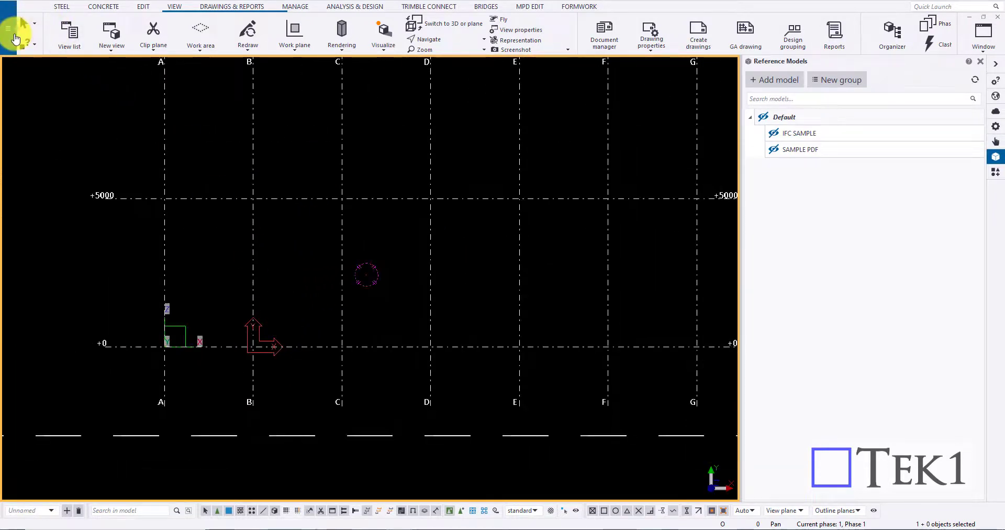
Insert SAMPLE PDF.pdf as a PDF reference model at scale 1:100, page 1, at grid B, level +0.
left_click(10, 29)
left_click(55, 148)
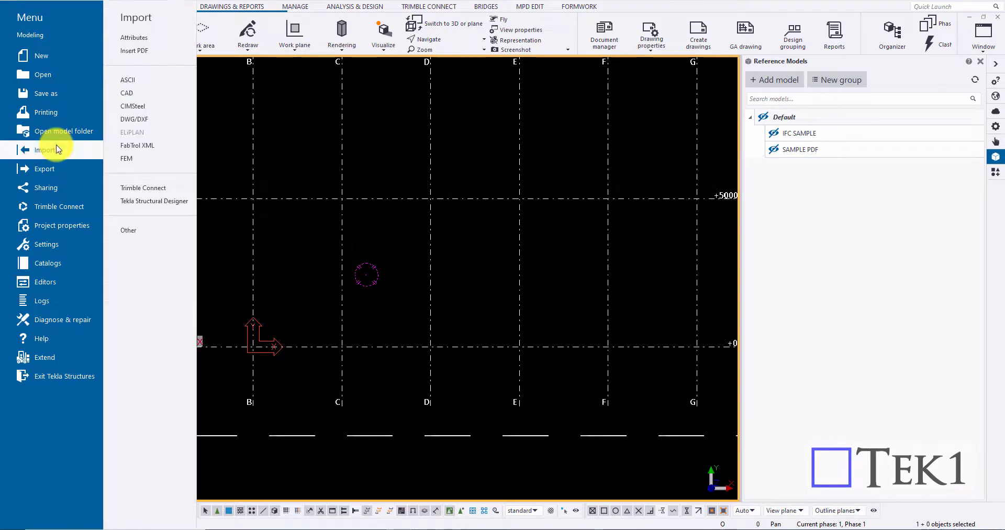
left_click(153, 50)
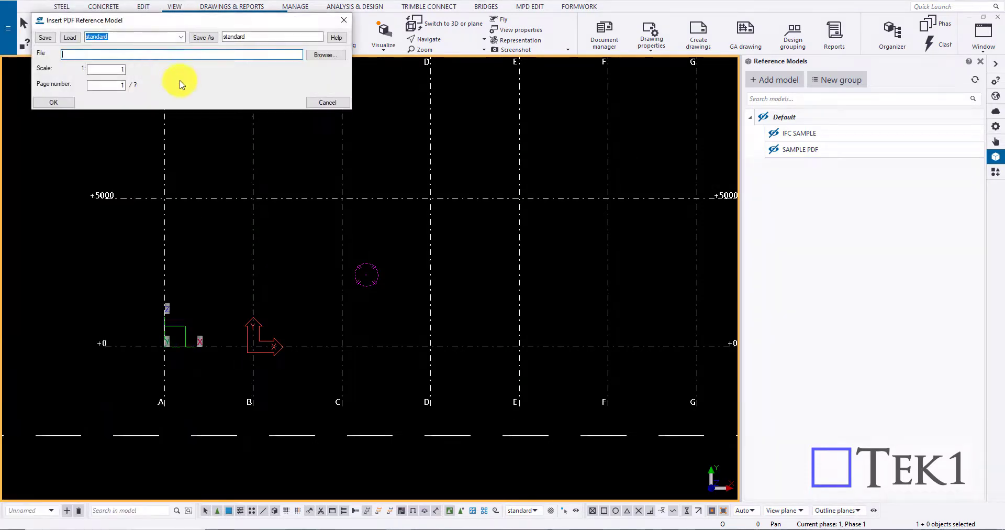
left_click(313, 56)
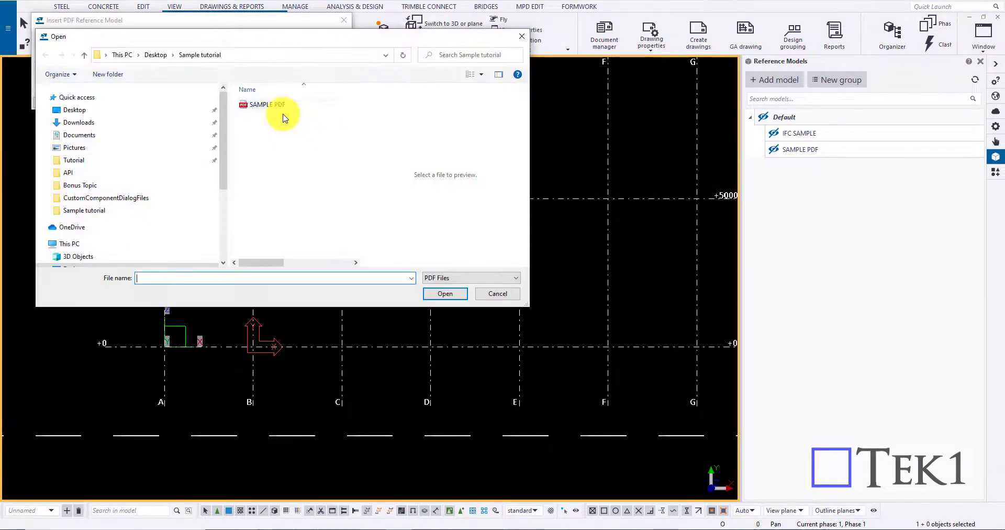
left_click(277, 104)
left_click(451, 293)
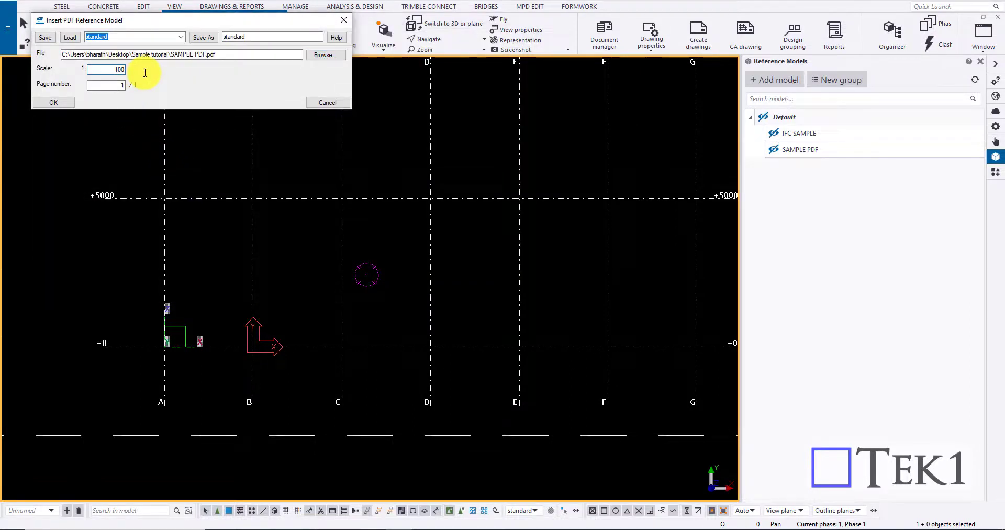
left_click(53, 102)
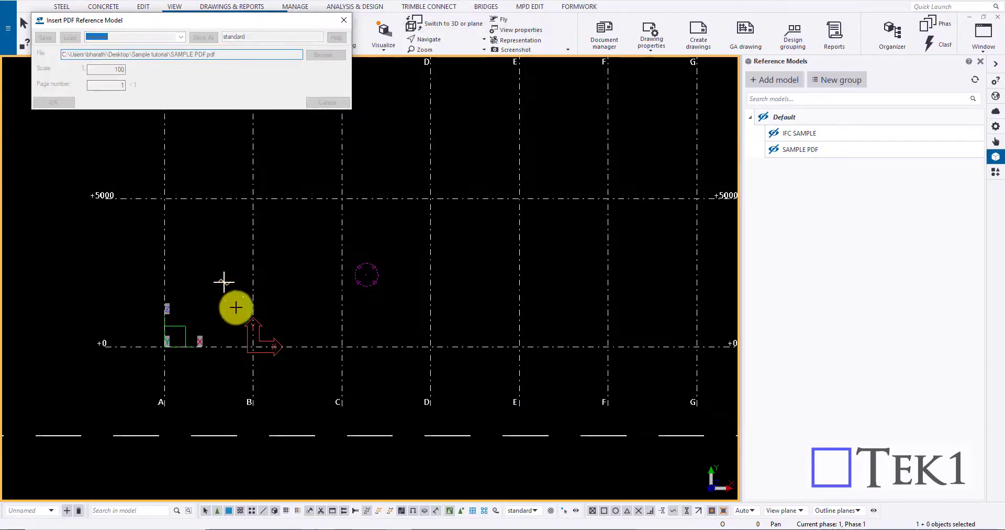
left_click(251, 341)
Turn on the visibility of reference objects in the elevation view's display settings and close the view properties.
scroll(277, 287, "down", 5)
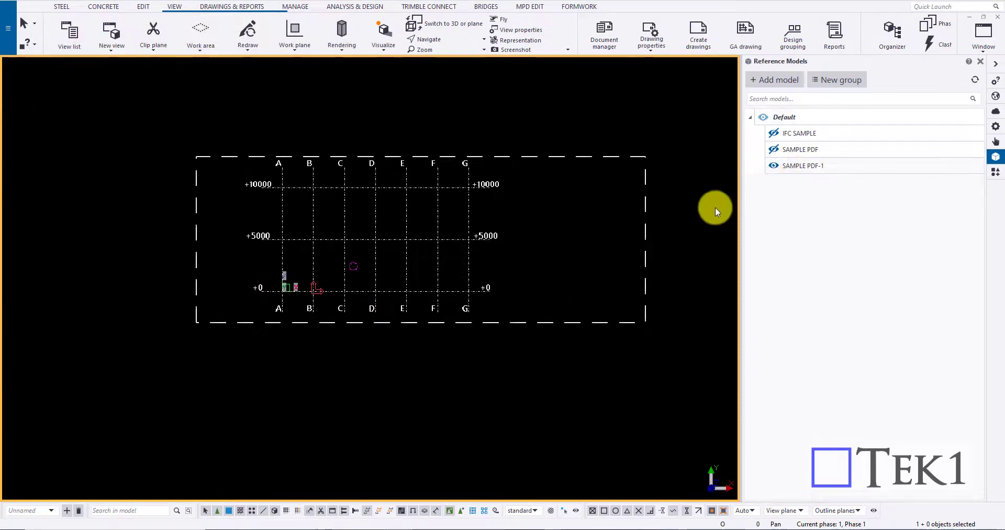
scroll(475, 224, "down", 2)
scroll(407, 273, "up", 3)
double_click(325, 214)
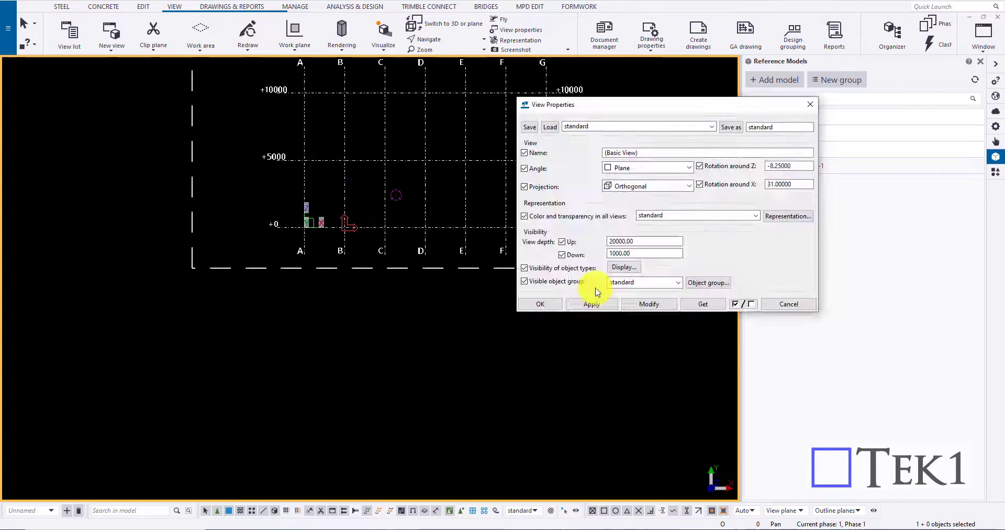
left_click(624, 267)
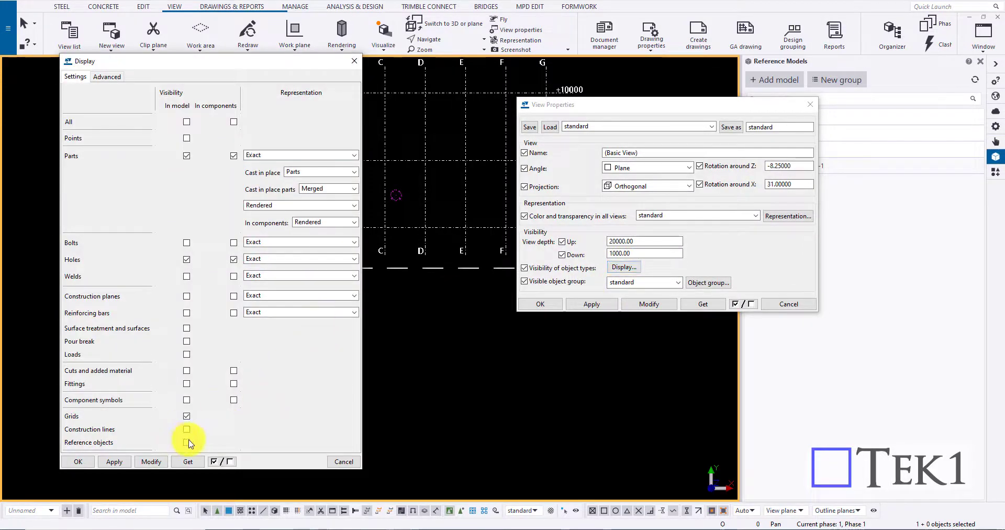
left_click(109, 461)
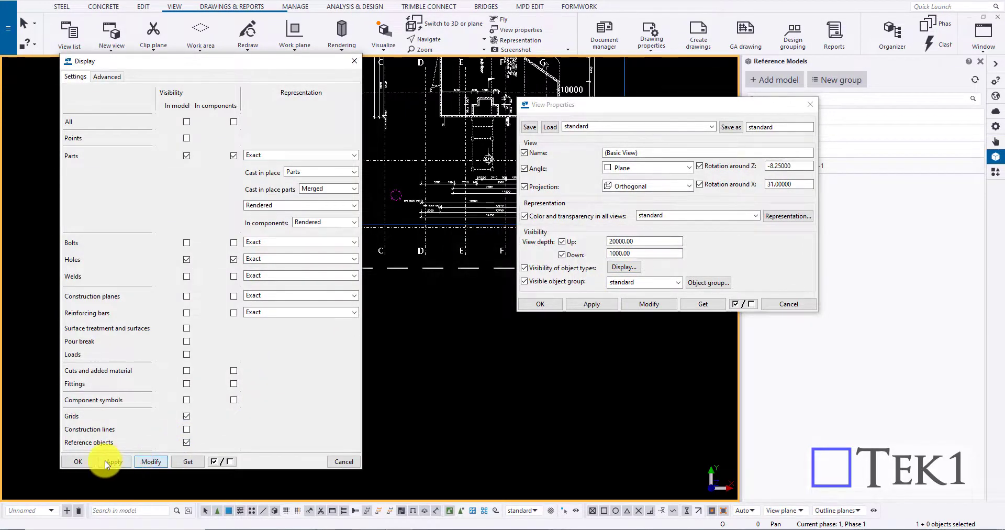
left_click(78, 462)
middle_click_drag(421, 243, 186, 343)
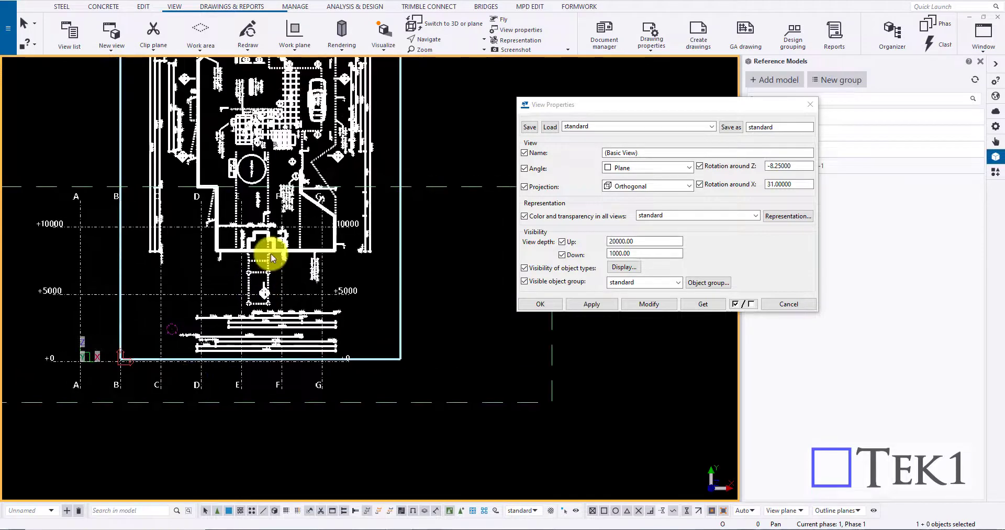
scroll(285, 253, "down", 3)
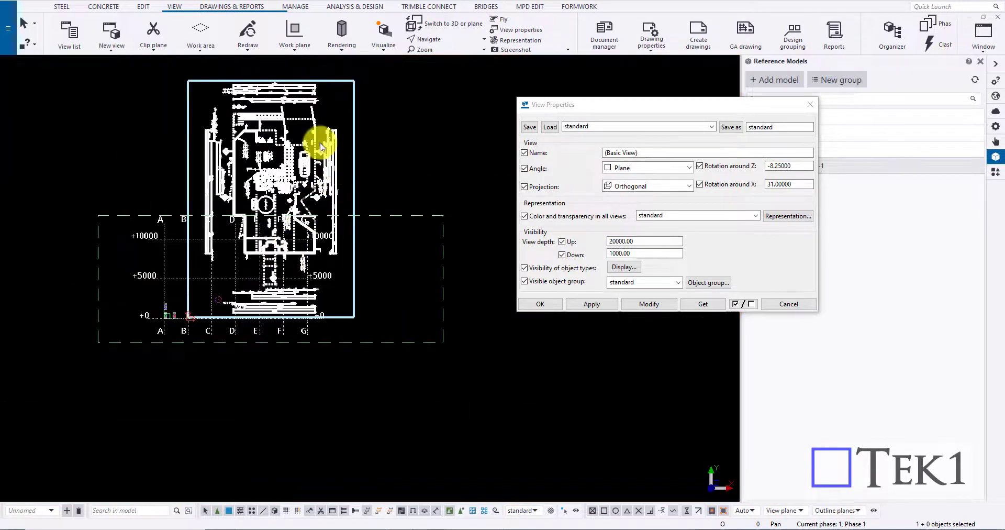
left_click(798, 306)
Hide the SAMPLE PDF-1 reference model and switch the elevation view from plane to 3D.
middle_click_drag(334, 150, 465, 178)
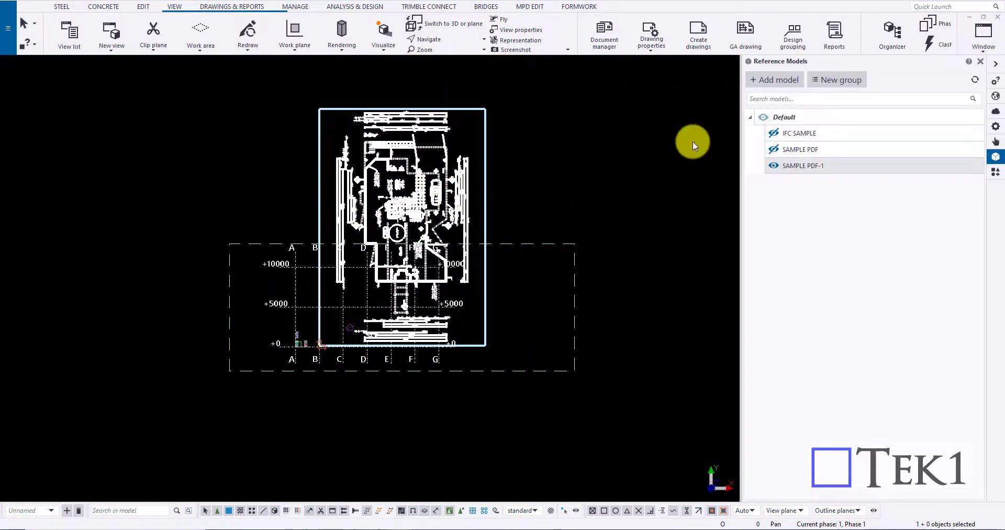
left_click(774, 165)
scroll(455, 222, "down", 2)
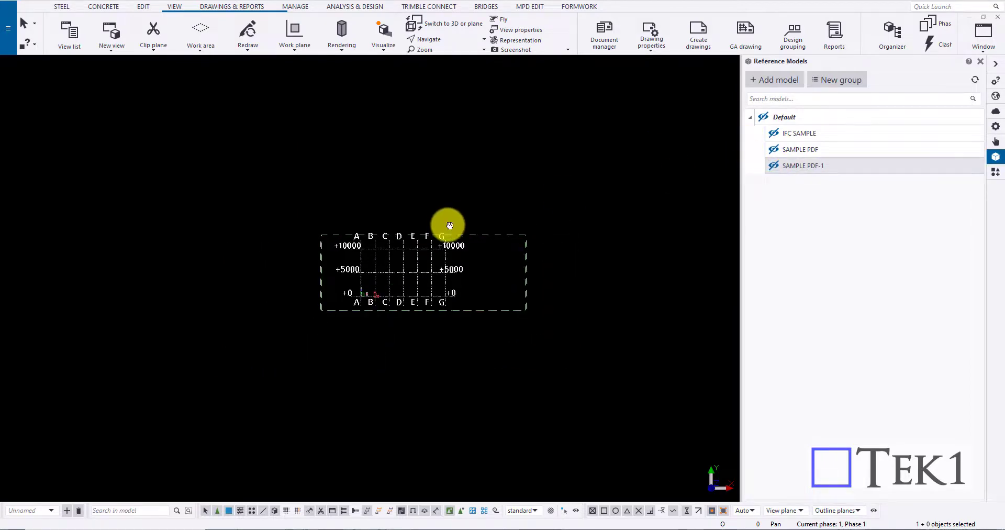
key("ctrl+p")
Toggle the SAMPLE PDF and IFC SAMPLE reference models on and off again in the 3D view.
left_click(775, 151)
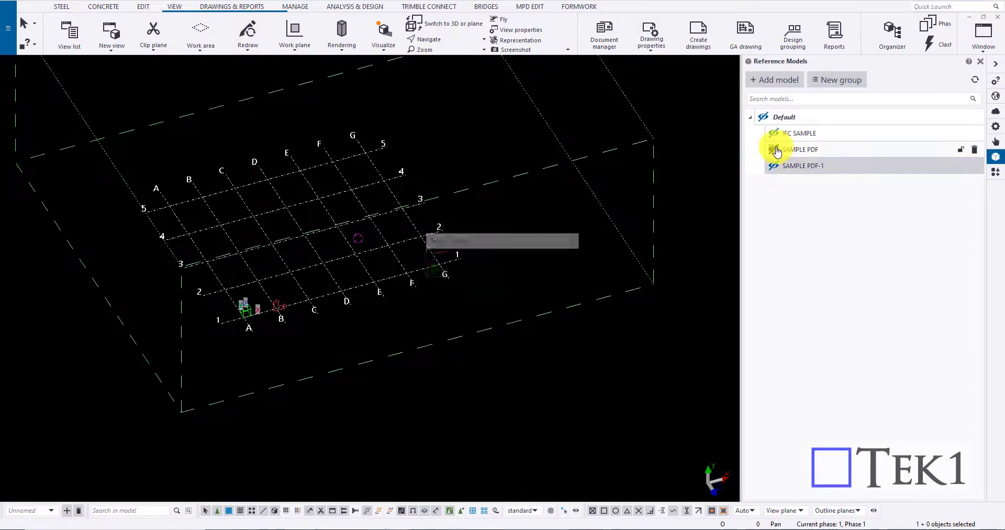
left_click(774, 152)
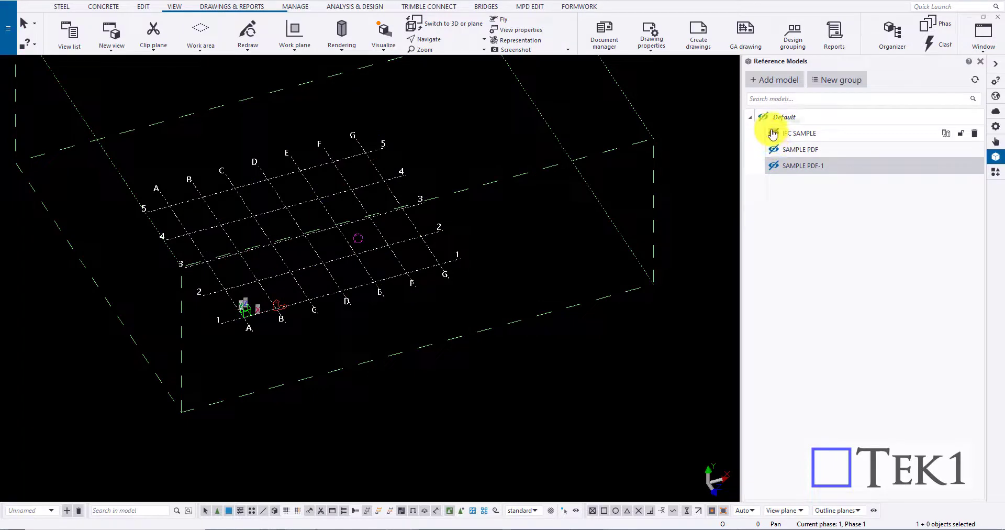
left_click(773, 134)
left_click(774, 133)
scroll(475, 187, "up", 3)
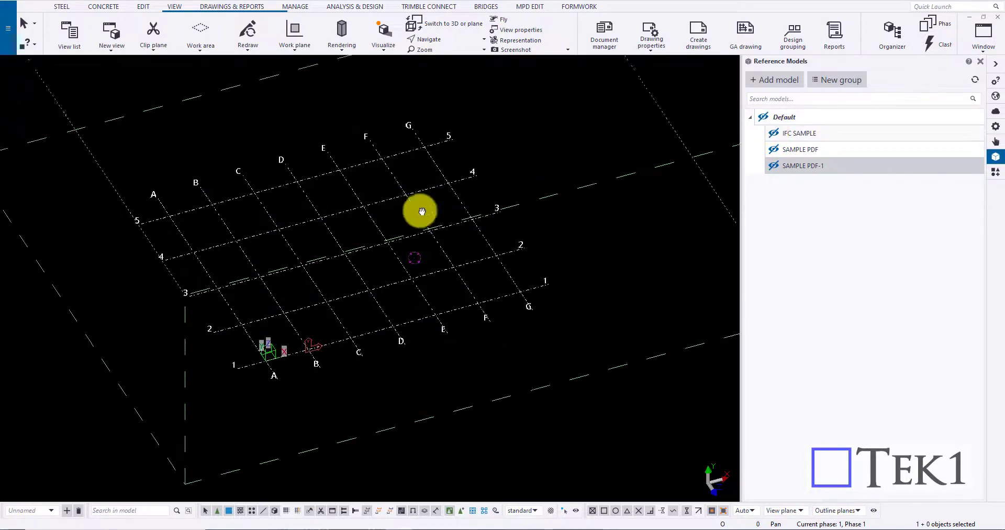